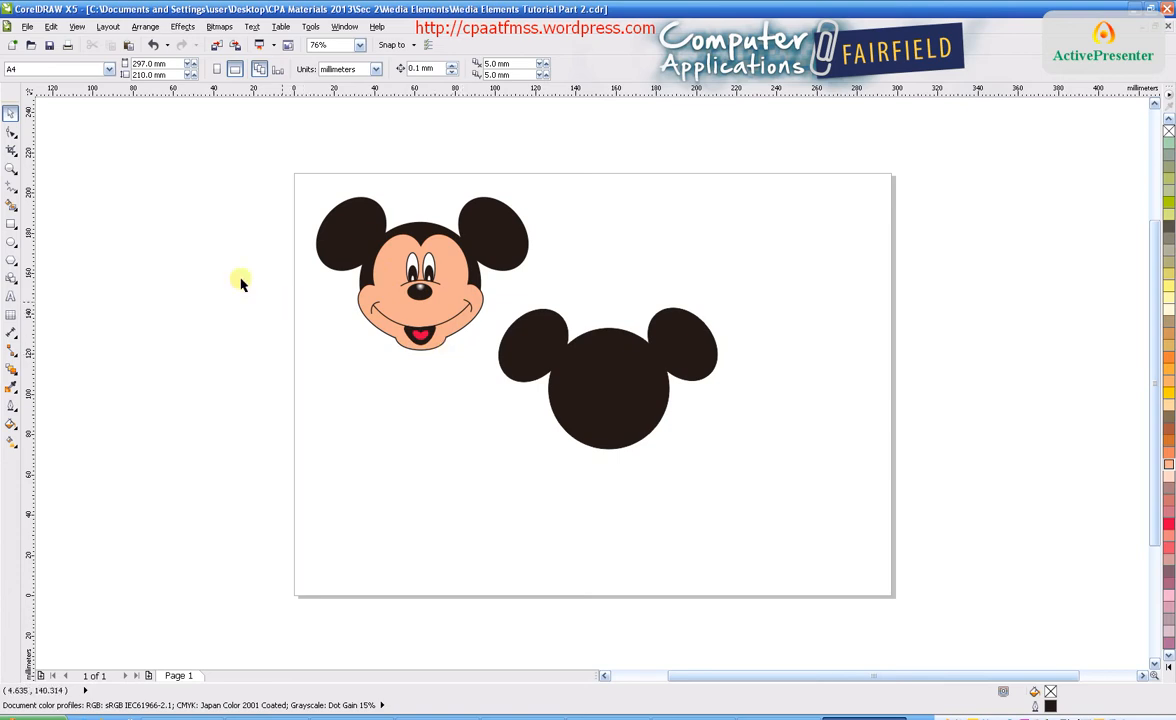
- Draw an upright ellipse about 20 × 31 mm on the left half of the black head circle and fill it with peach (C0 M40 Y40 K0)
click(12, 168)
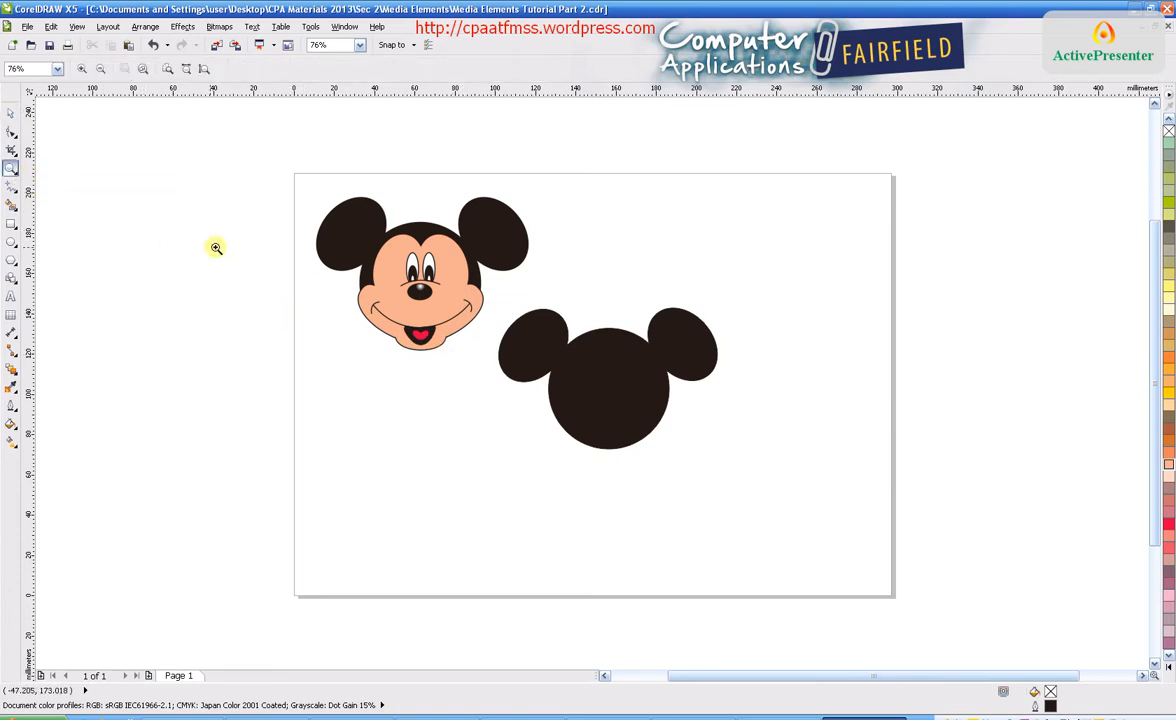
drag(303, 183, 774, 523)
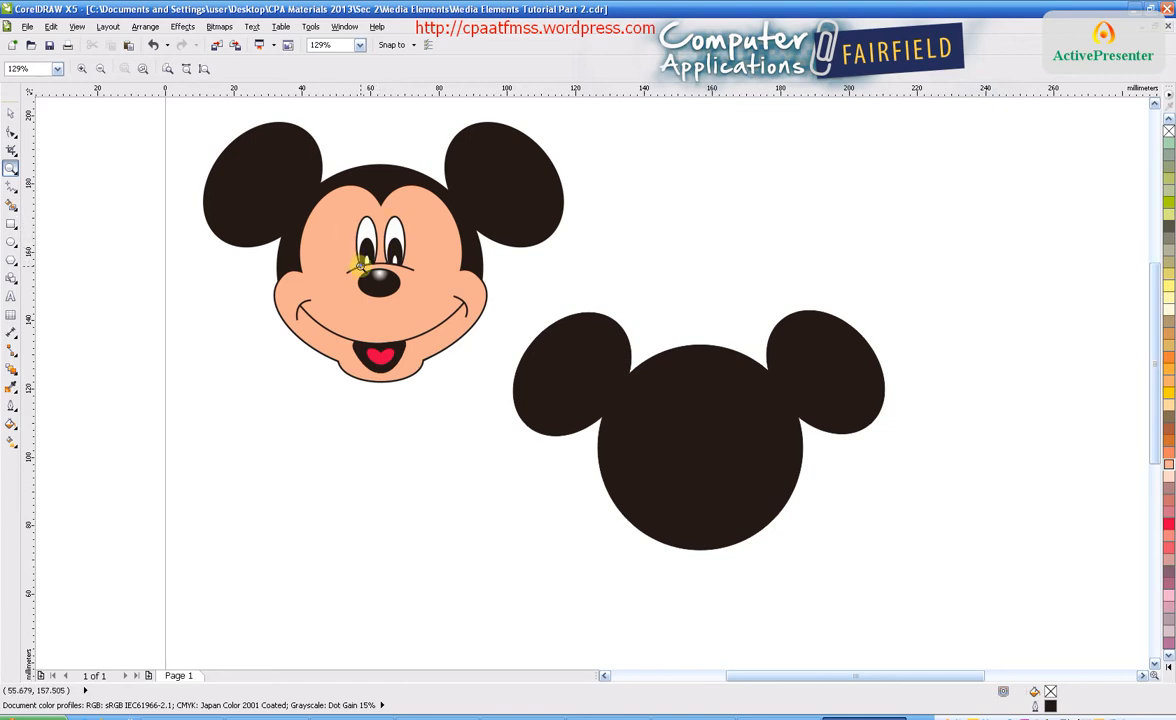
click(11, 244)
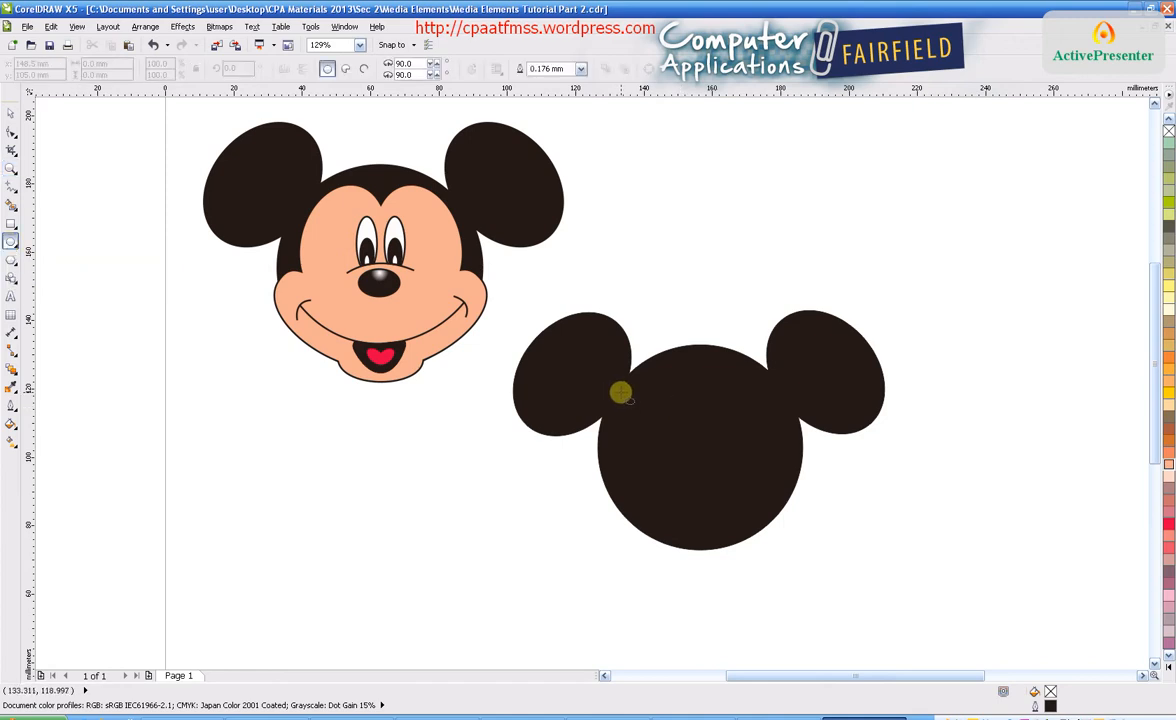
drag(620, 392, 691, 498)
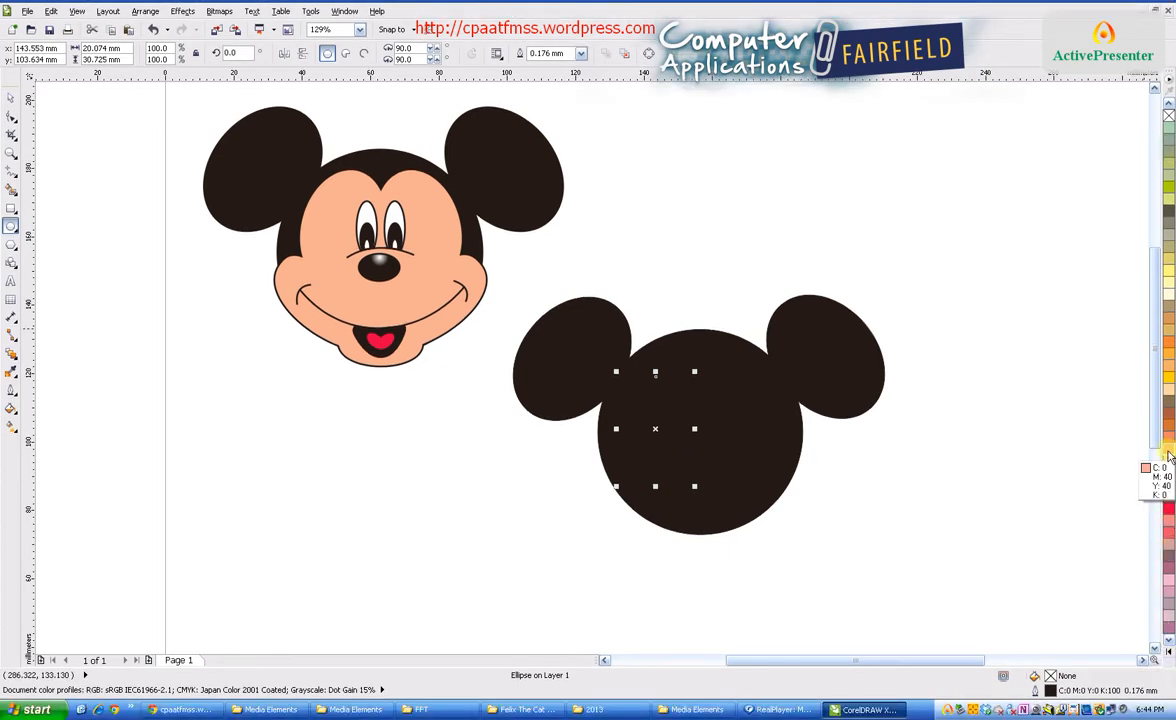
click(1168, 653)
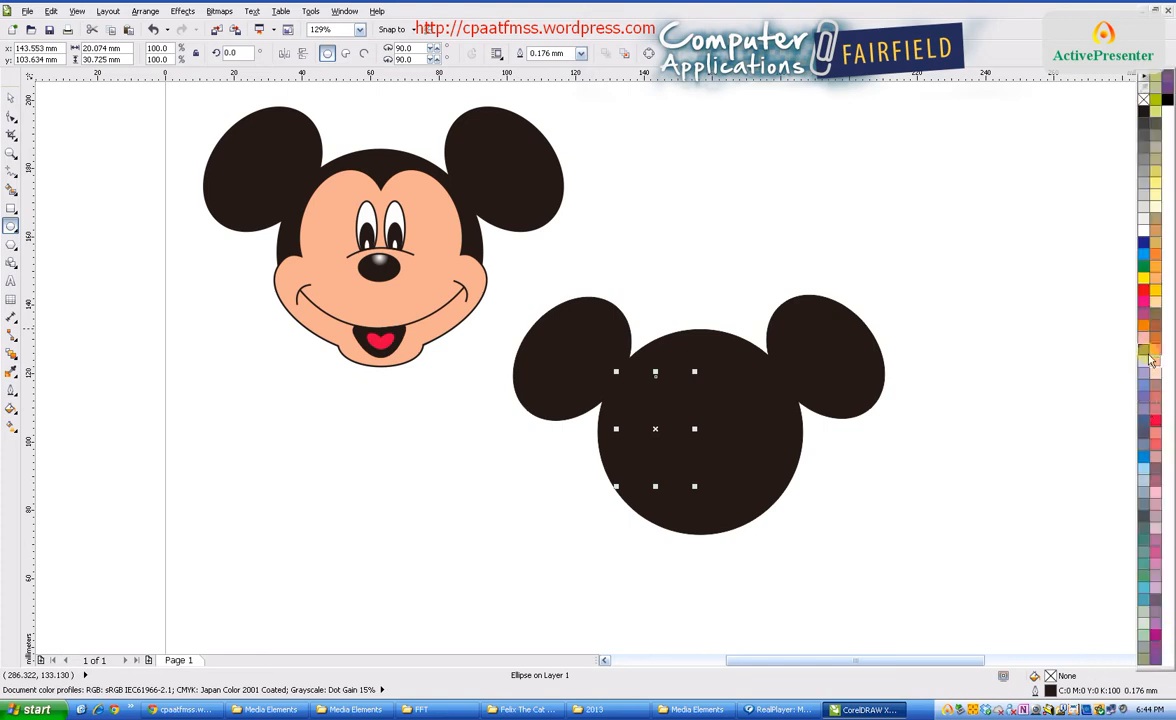
click(1157, 364)
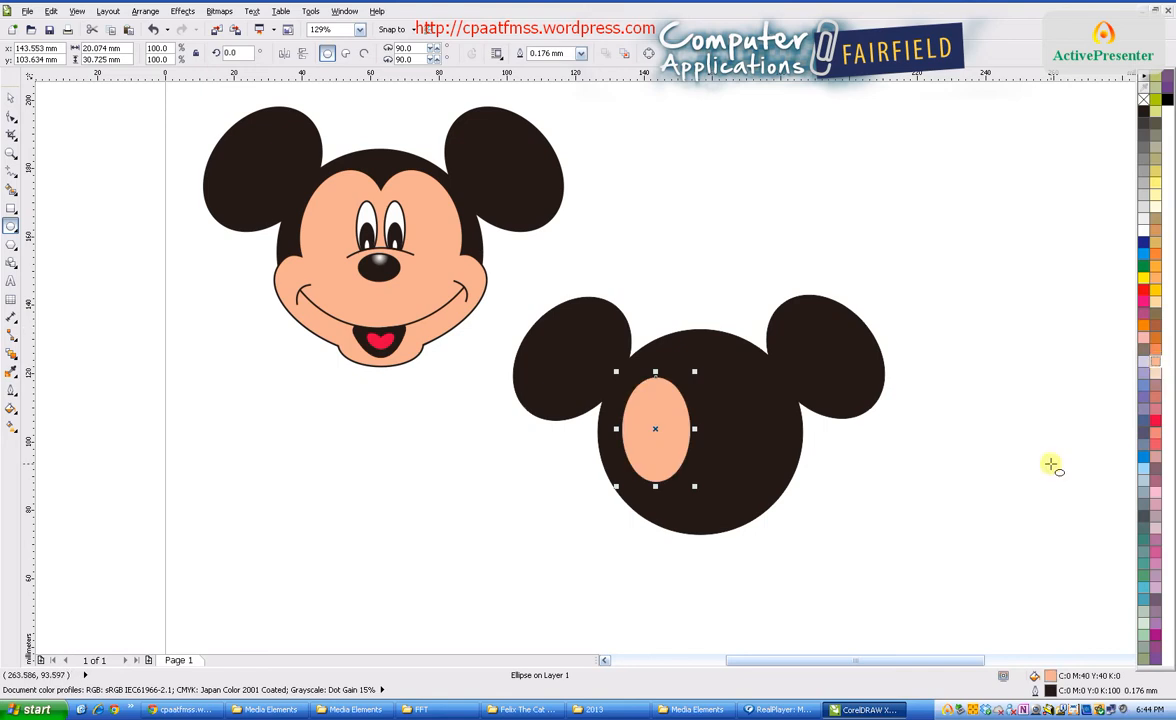
click(1000, 465)
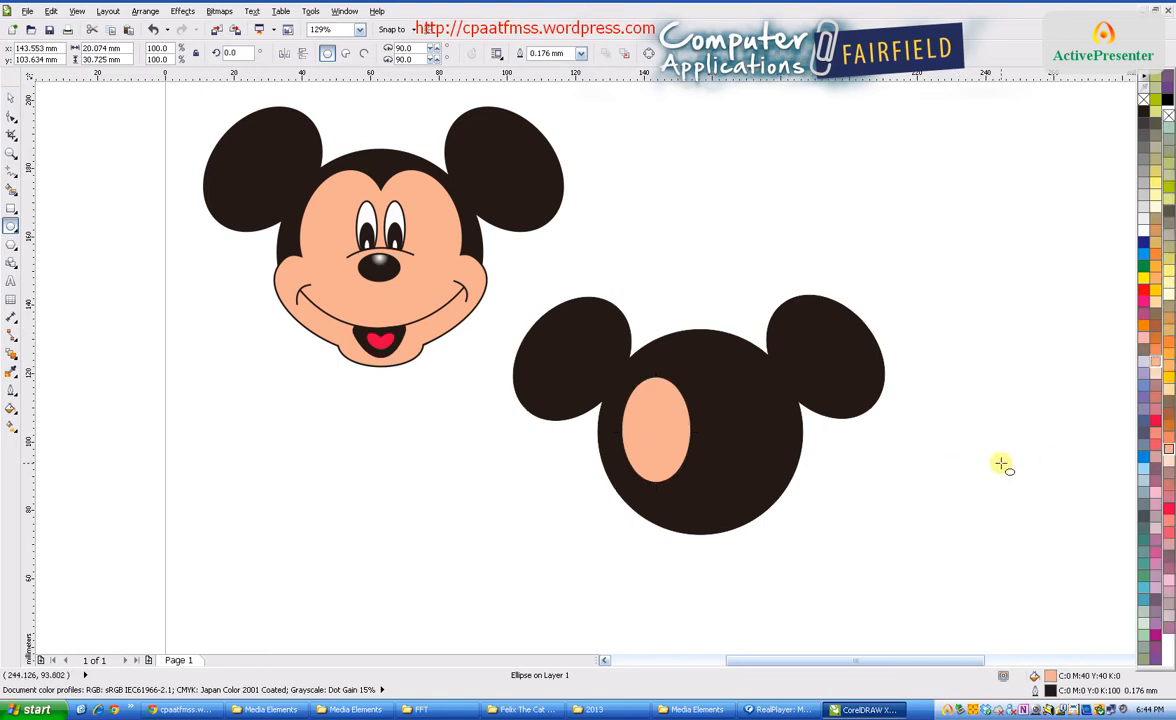
- Set the peach ellipse's size to 25 mm wide and 35 mm high
click(664, 430)
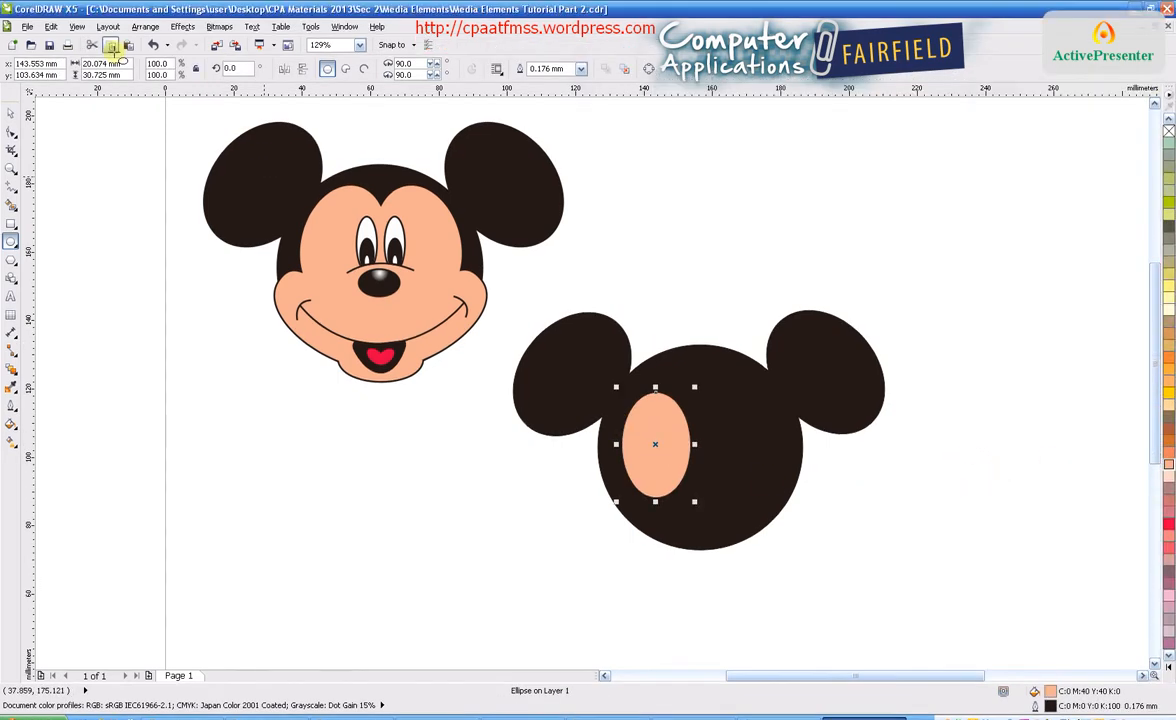
click(125, 62)
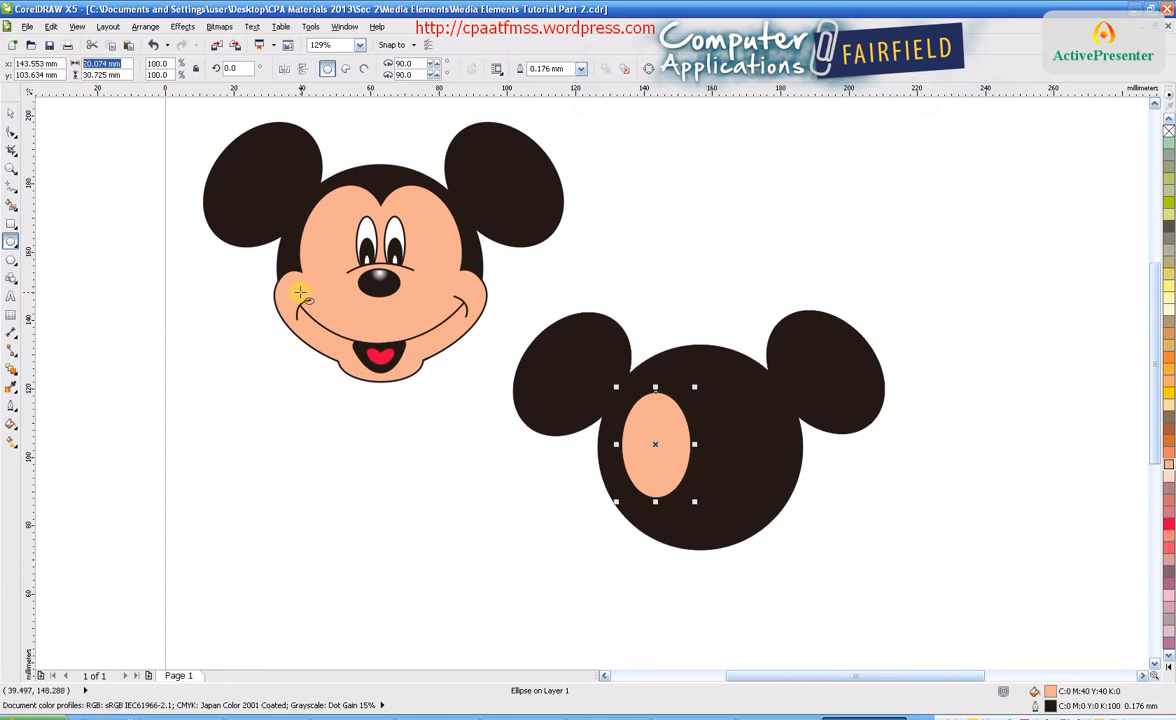
text(2535)
key(Return)
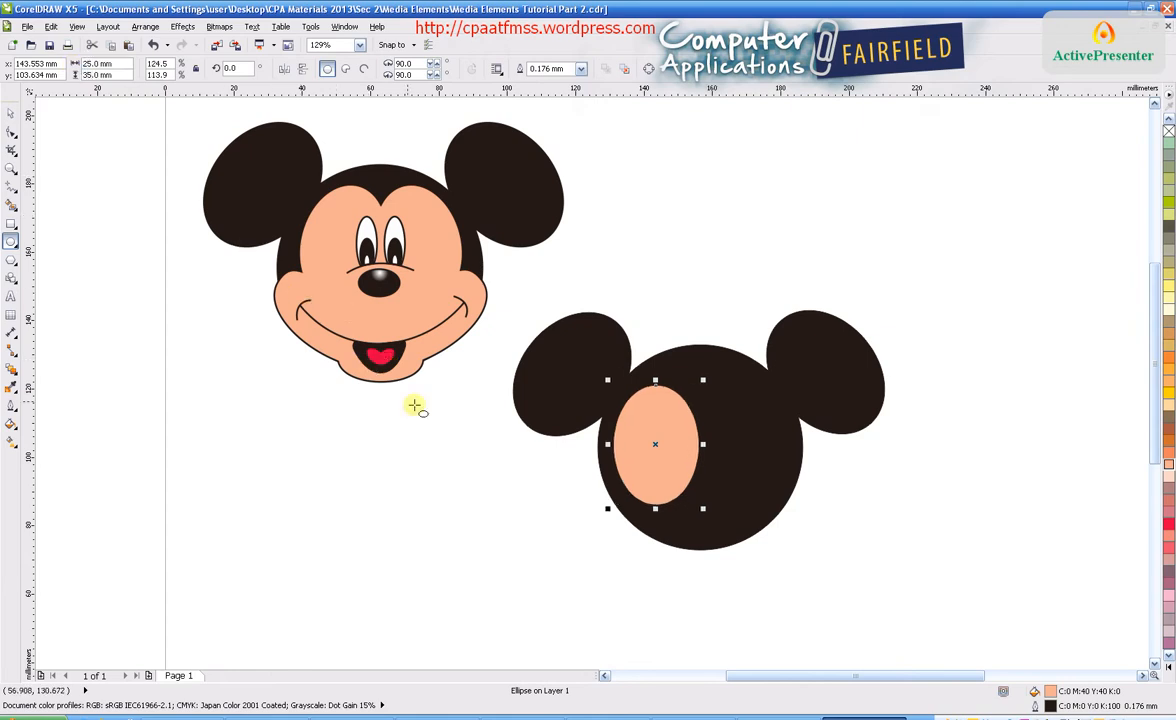
- Rotate the peach ellipse to 345 degrees and shift it slightly upward within the head circle
click(656, 445)
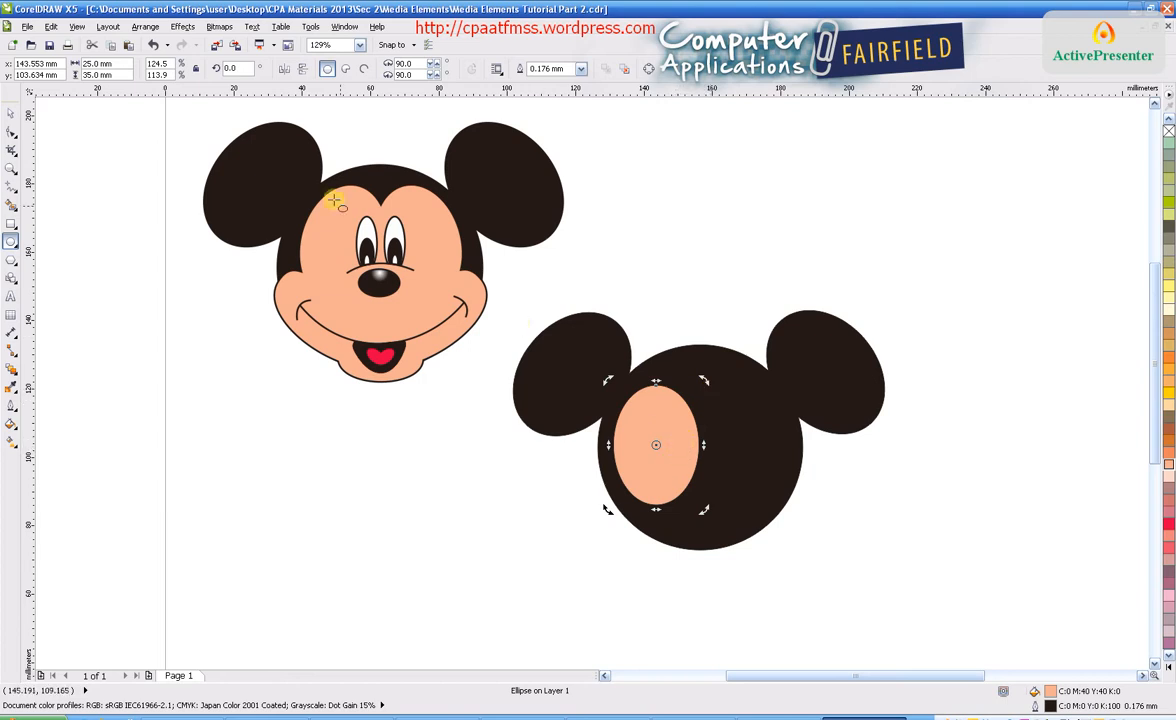
double_click(244, 67)
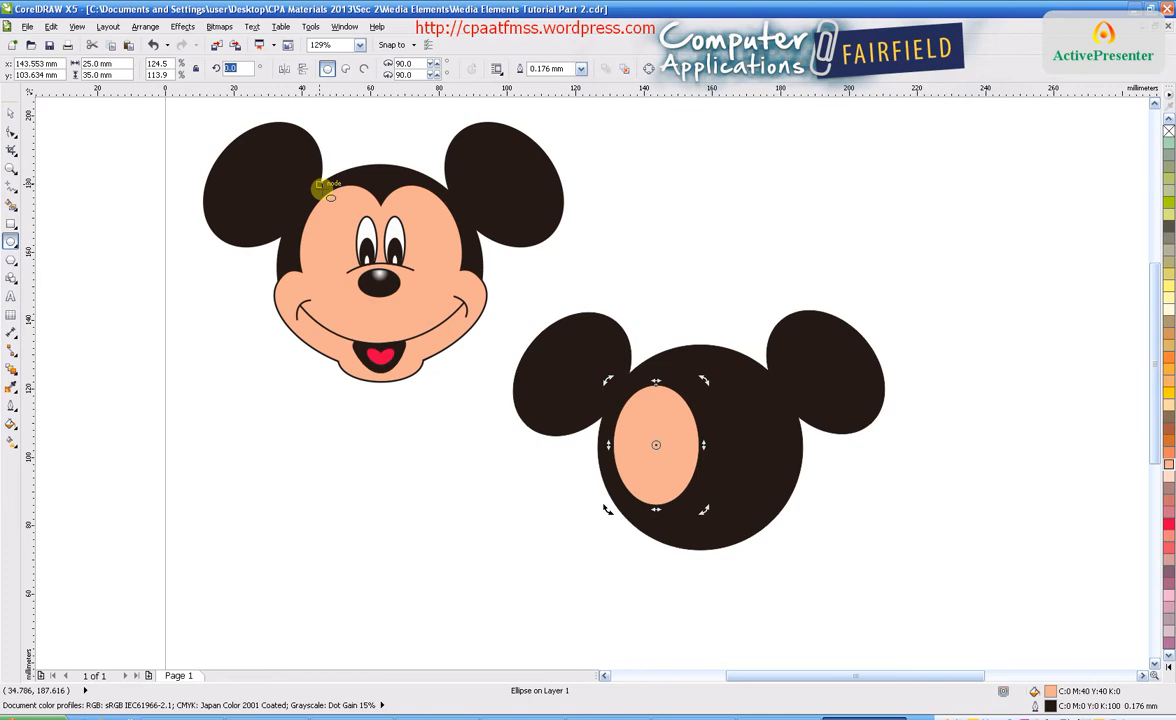
text(345.0)
key(Return)
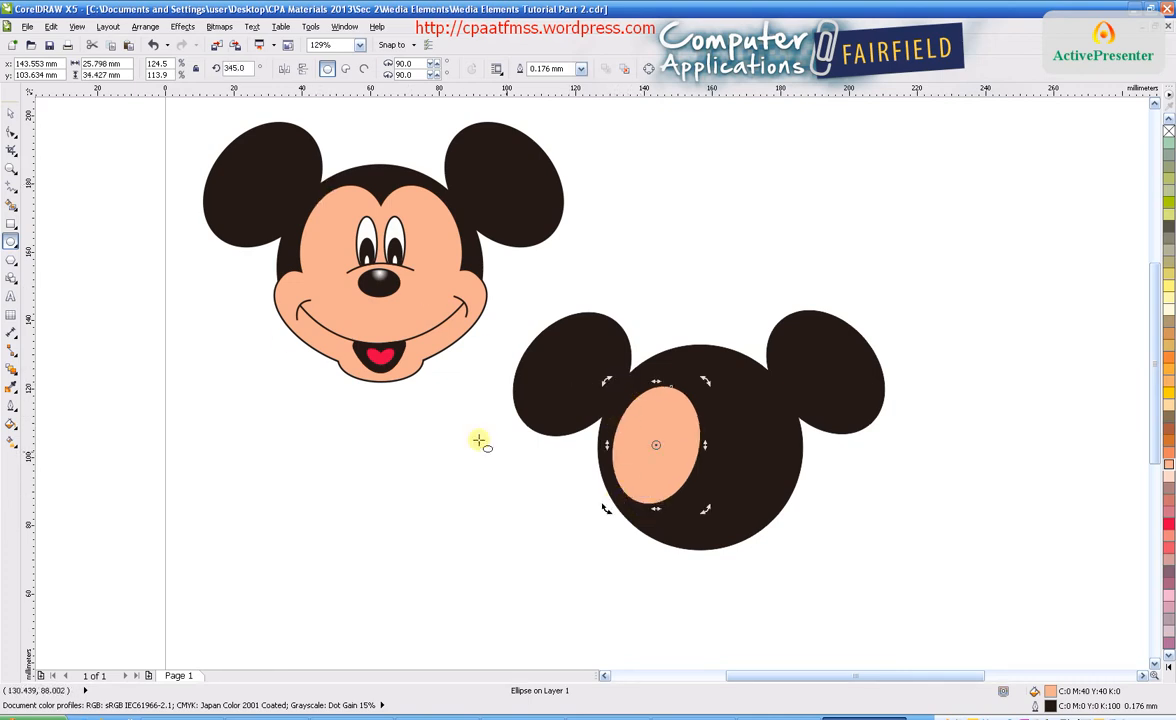
click(10, 113)
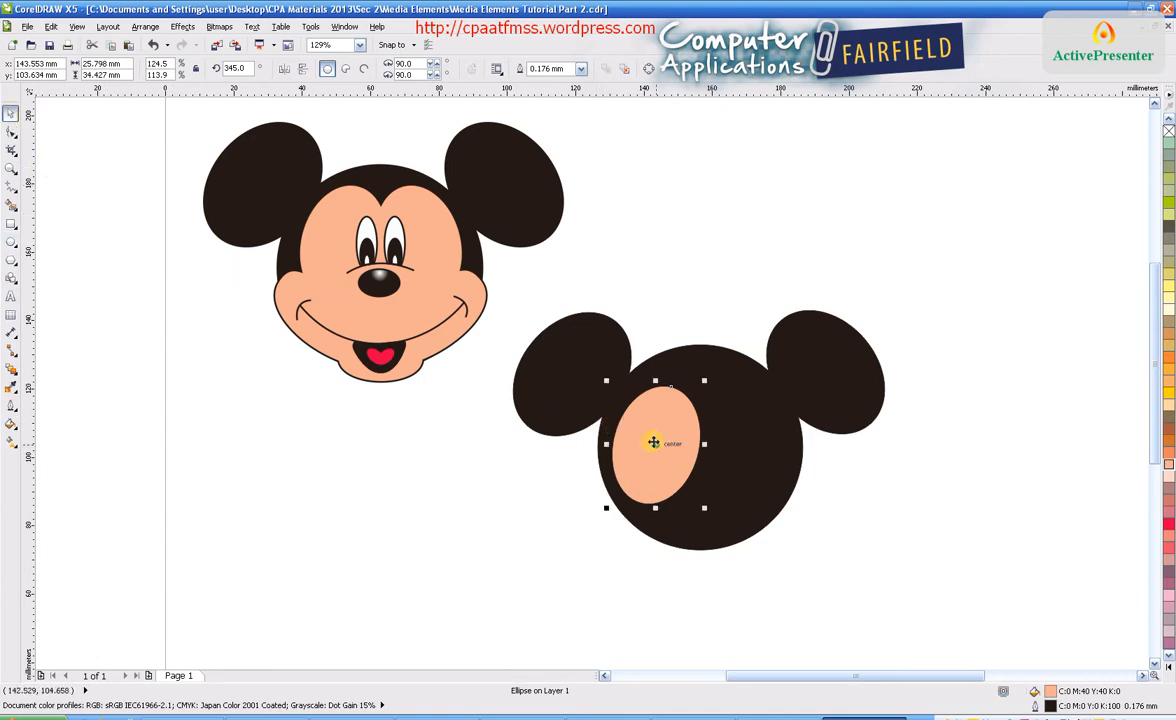
drag(654, 445, 656, 430)
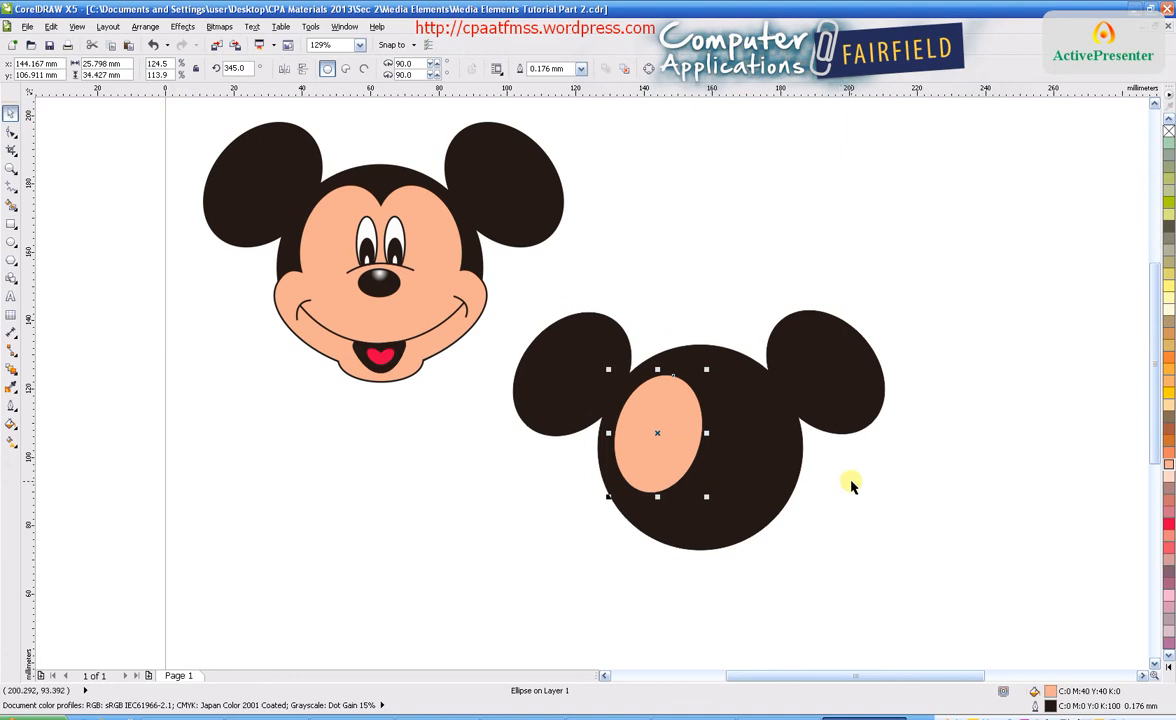
- Duplicate the tilted peach ellipse, place the copy on the head's right half and mirror it horizontally
key(Return)
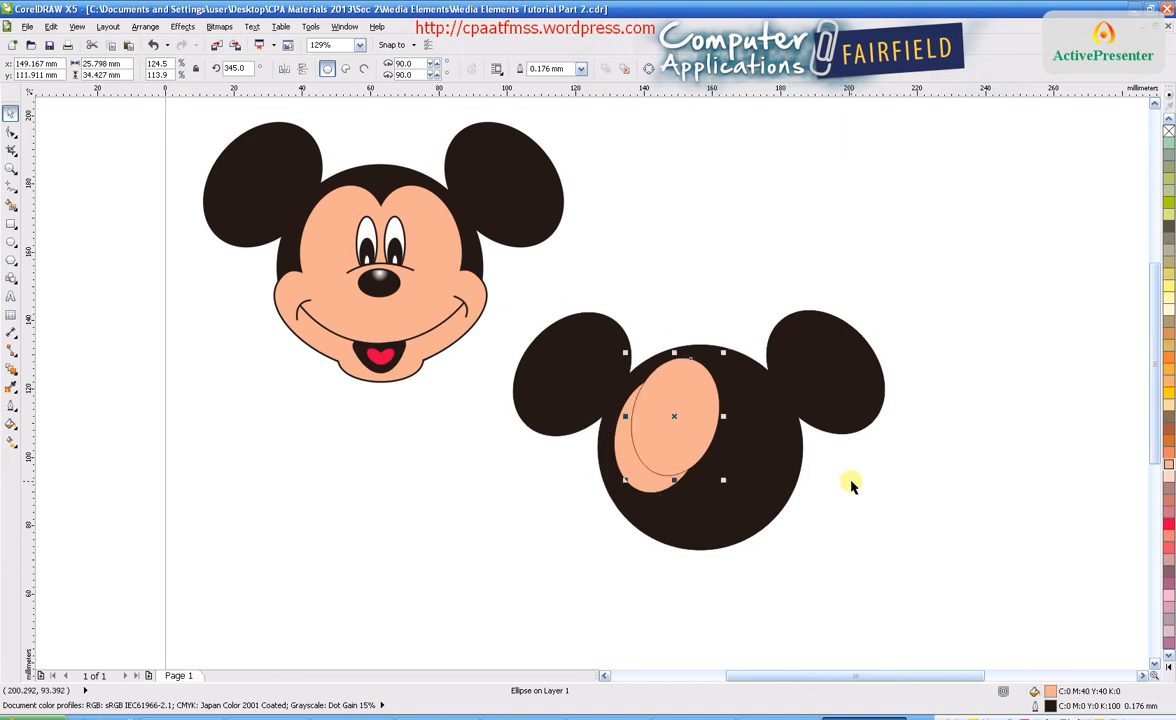
drag(677, 415, 730, 439)
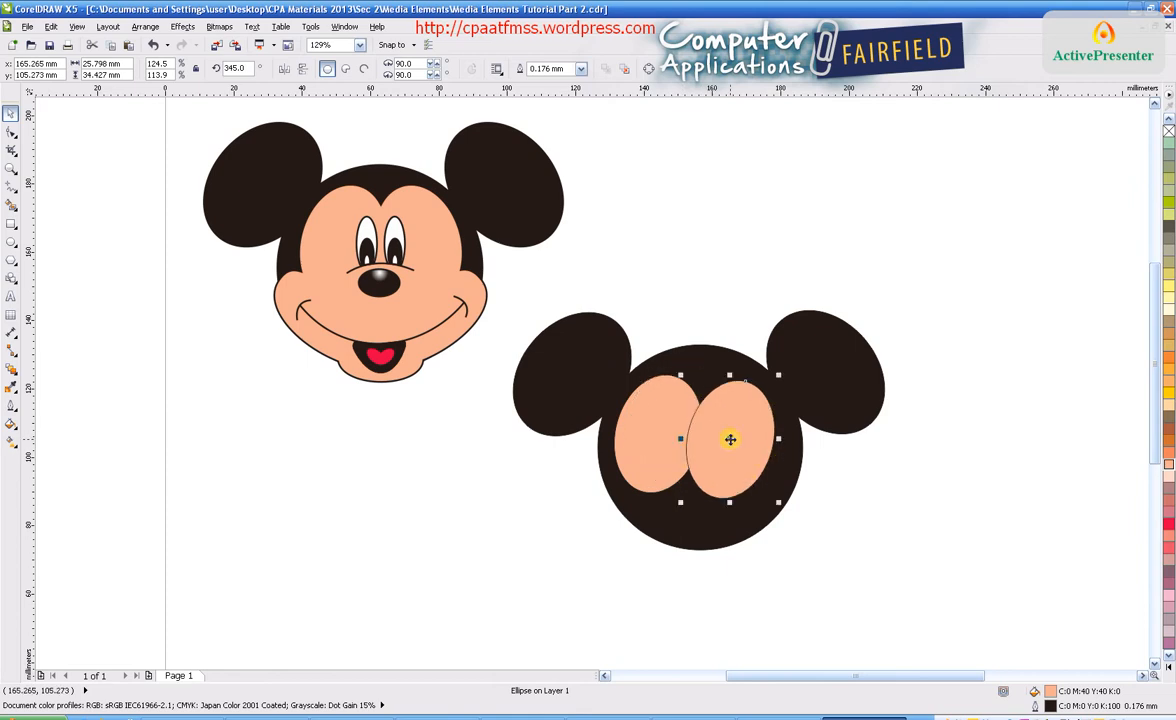
click(867, 515)
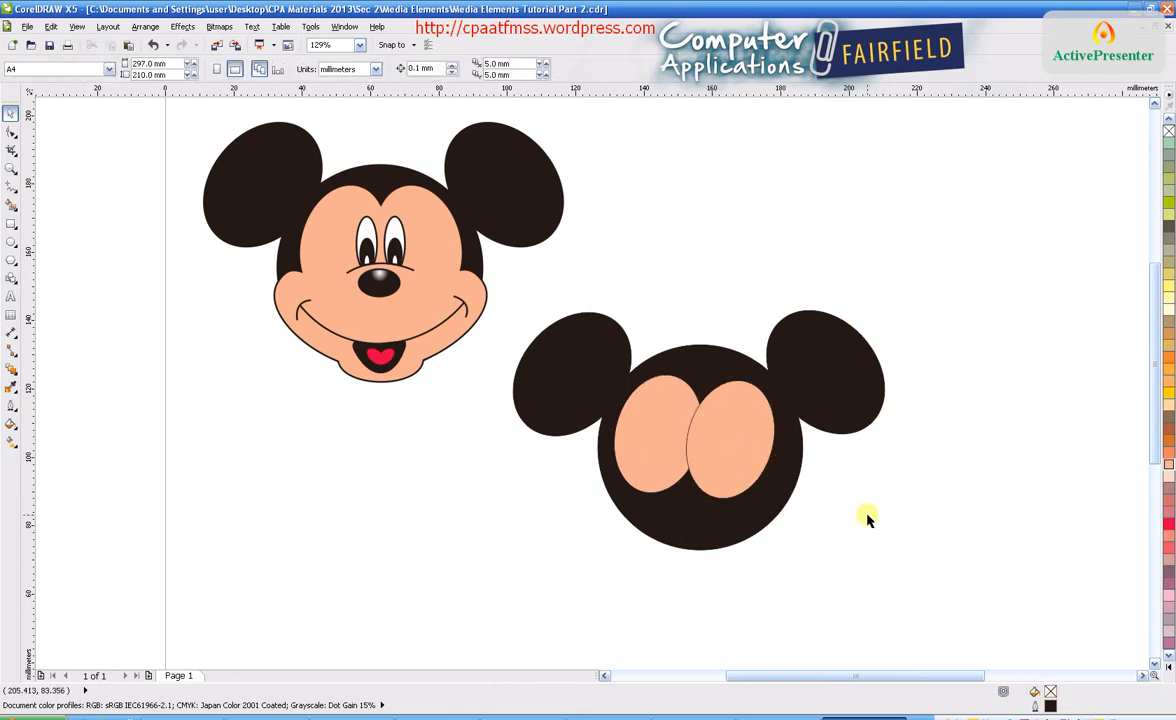
click(749, 446)
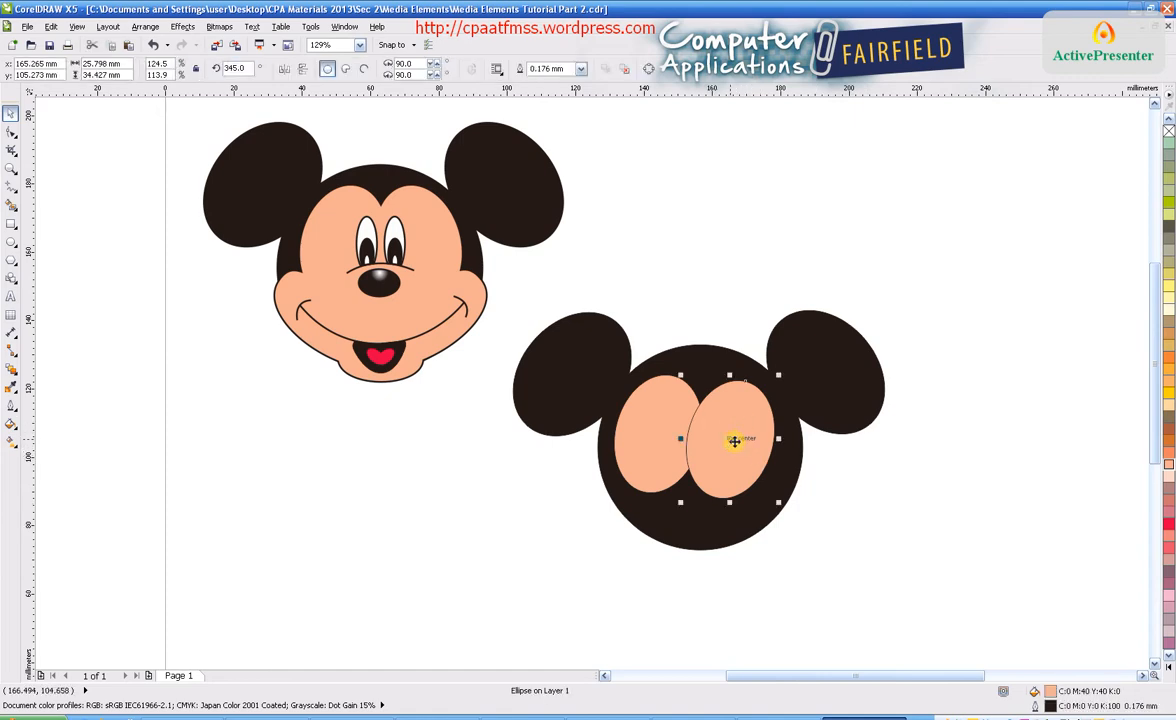
click(286, 72)
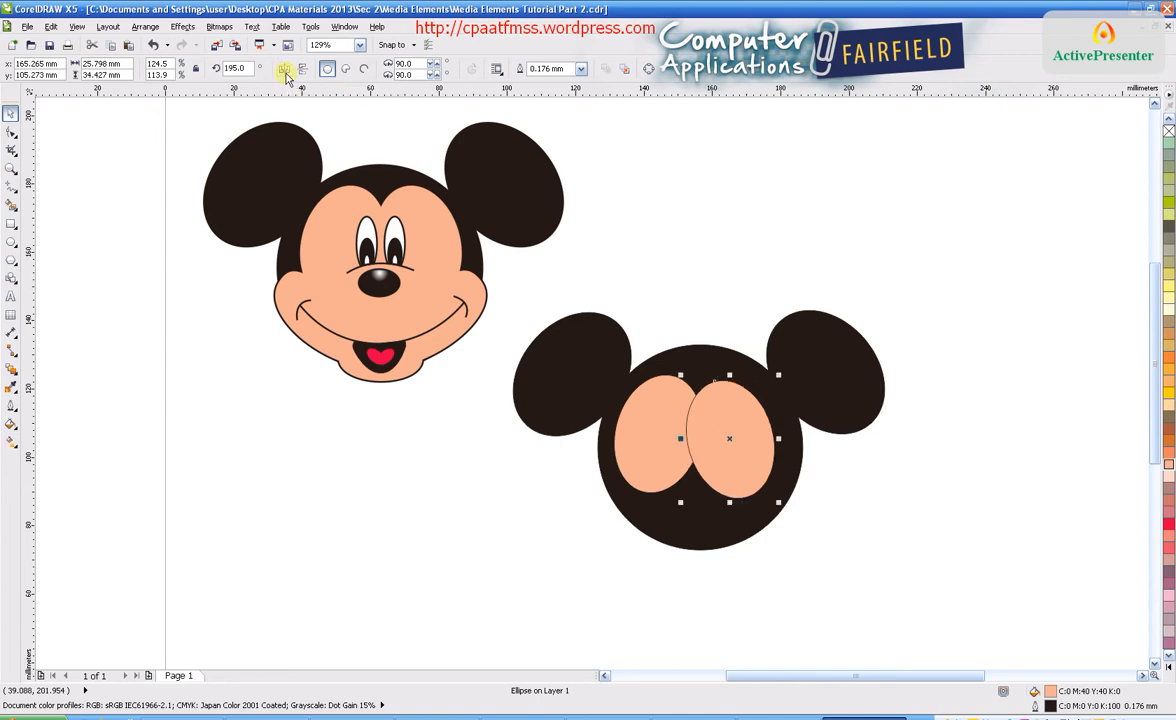
click(835, 482)
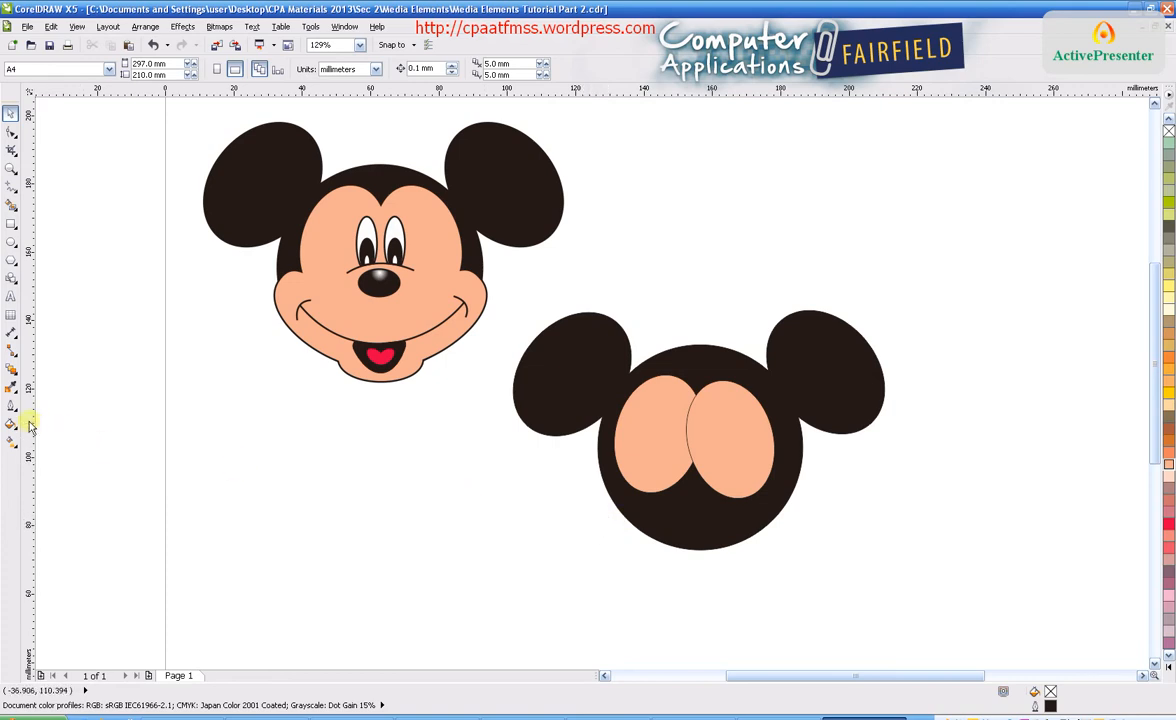
- Add a vertical guideline through the head circle's centre at about 156 mm and move both peach ellipses together to centre on it
drag(28, 427, 699, 445)
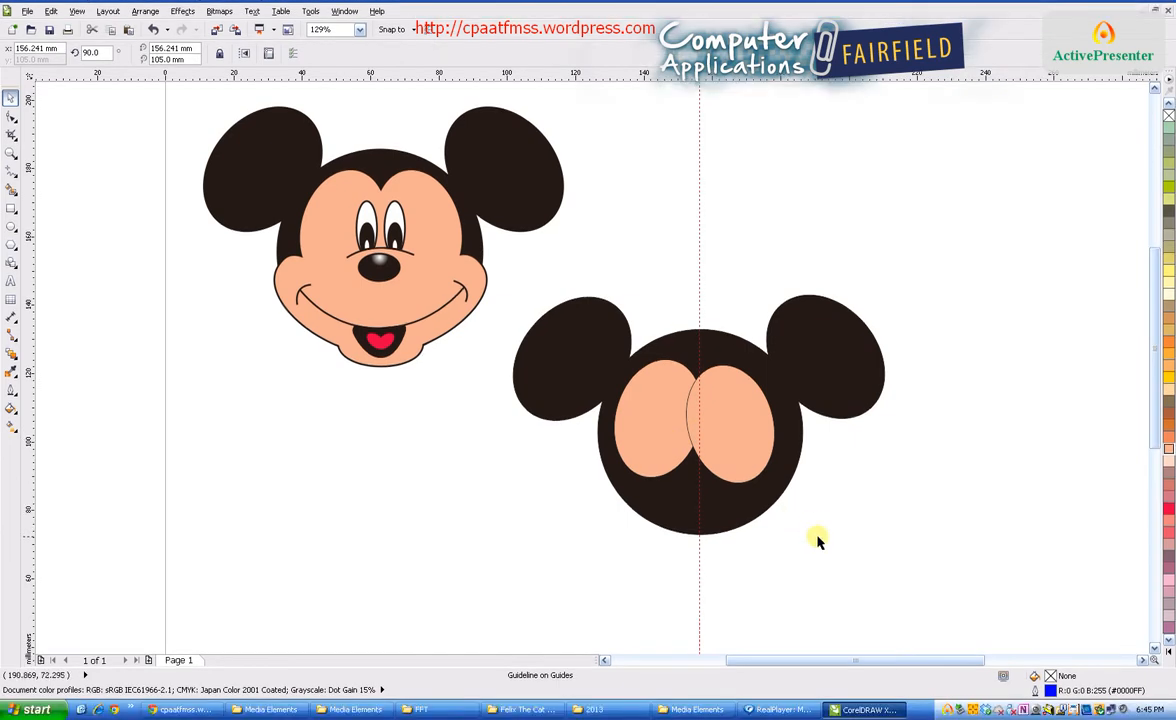
drag(814, 505, 594, 368)
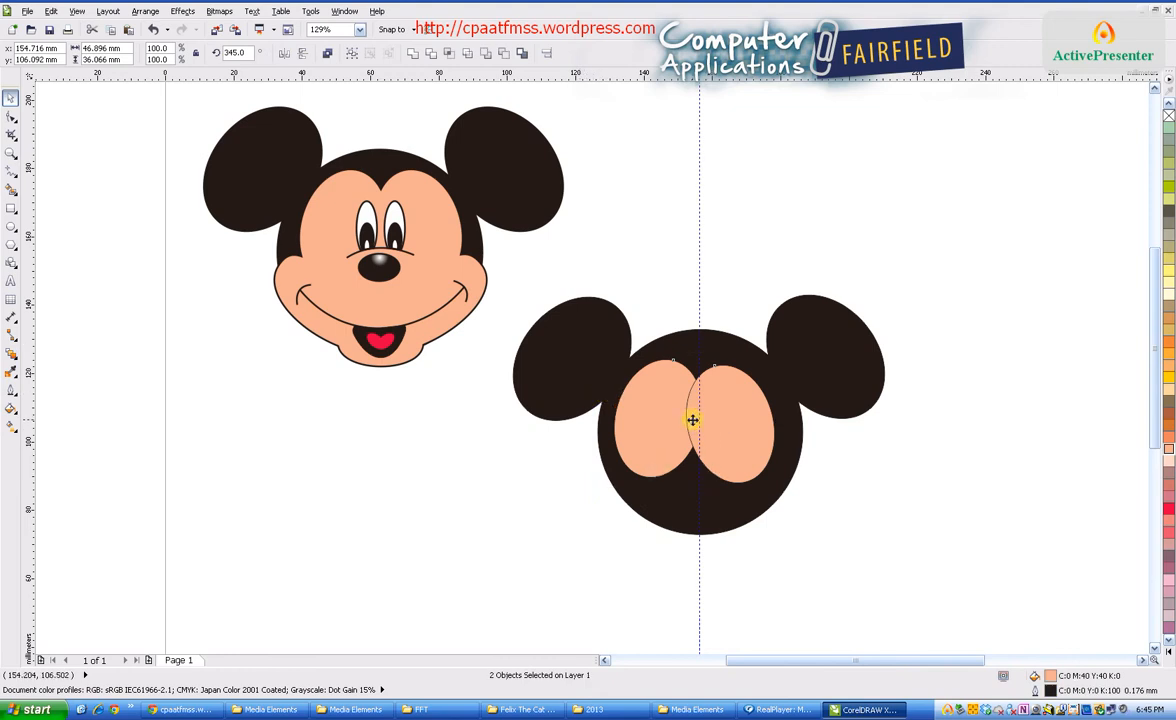
drag(690, 420, 698, 419)
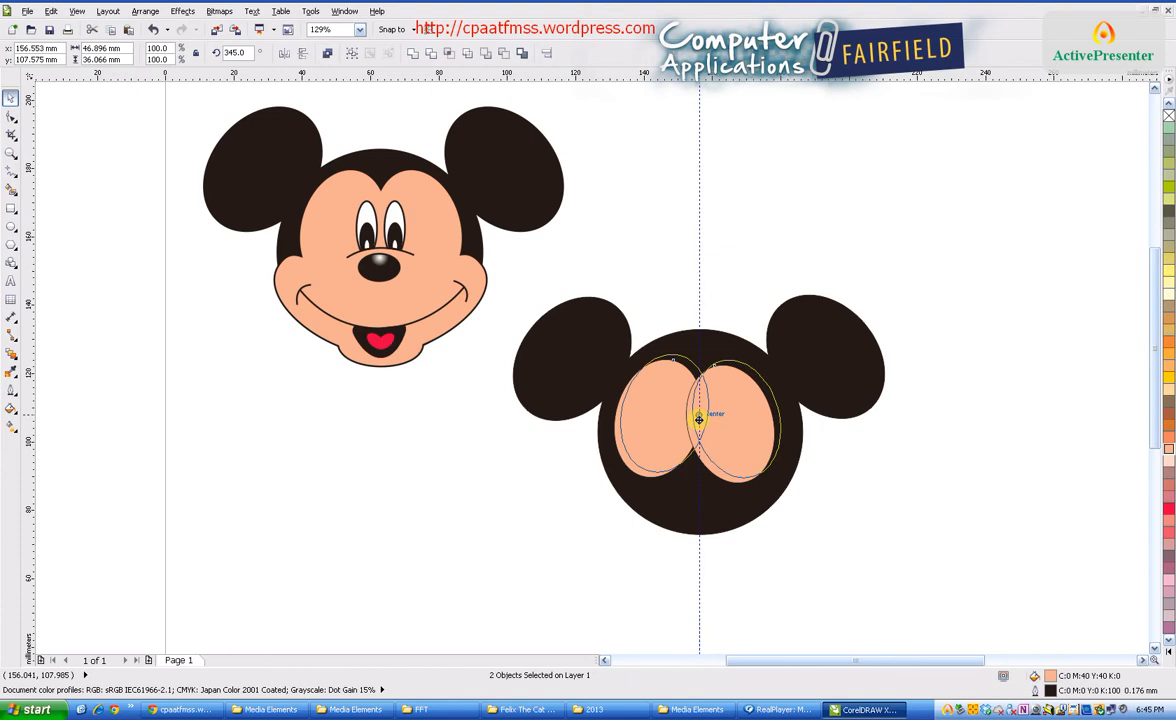
drag(698, 419, 701, 421)
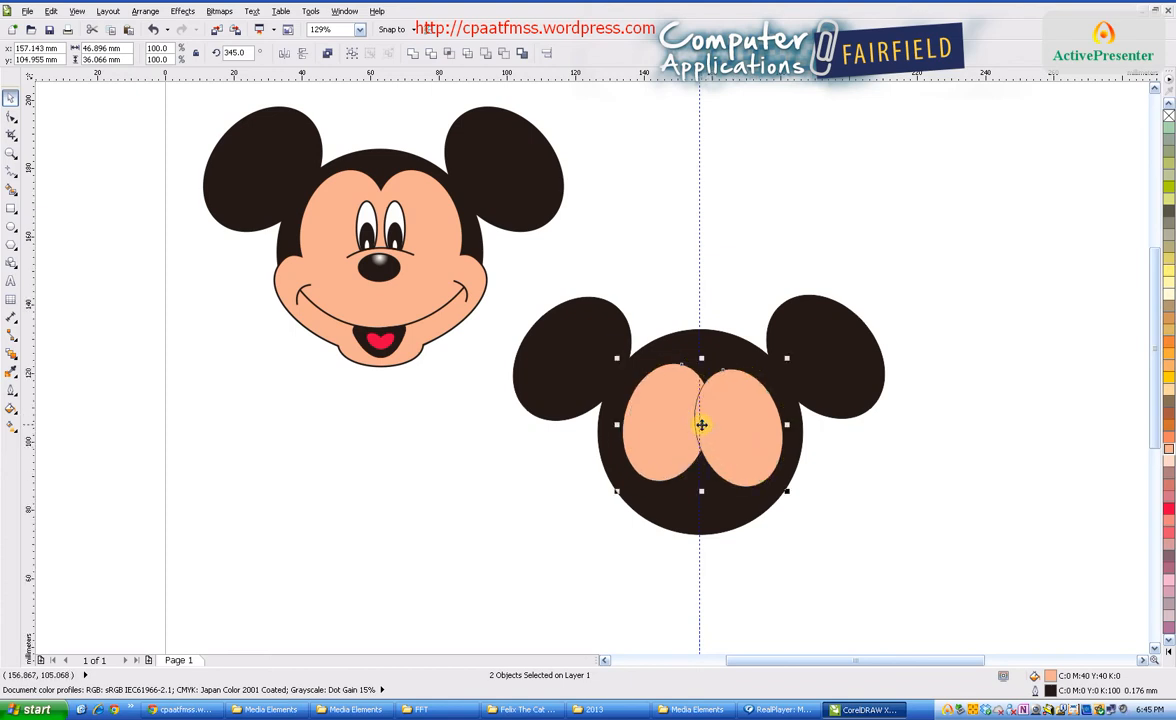
- Reposition the right peach ellipse so it sits level with the left one and overlaps it only slightly
drag(701, 425, 748, 415)
click(866, 514)
click(756, 462)
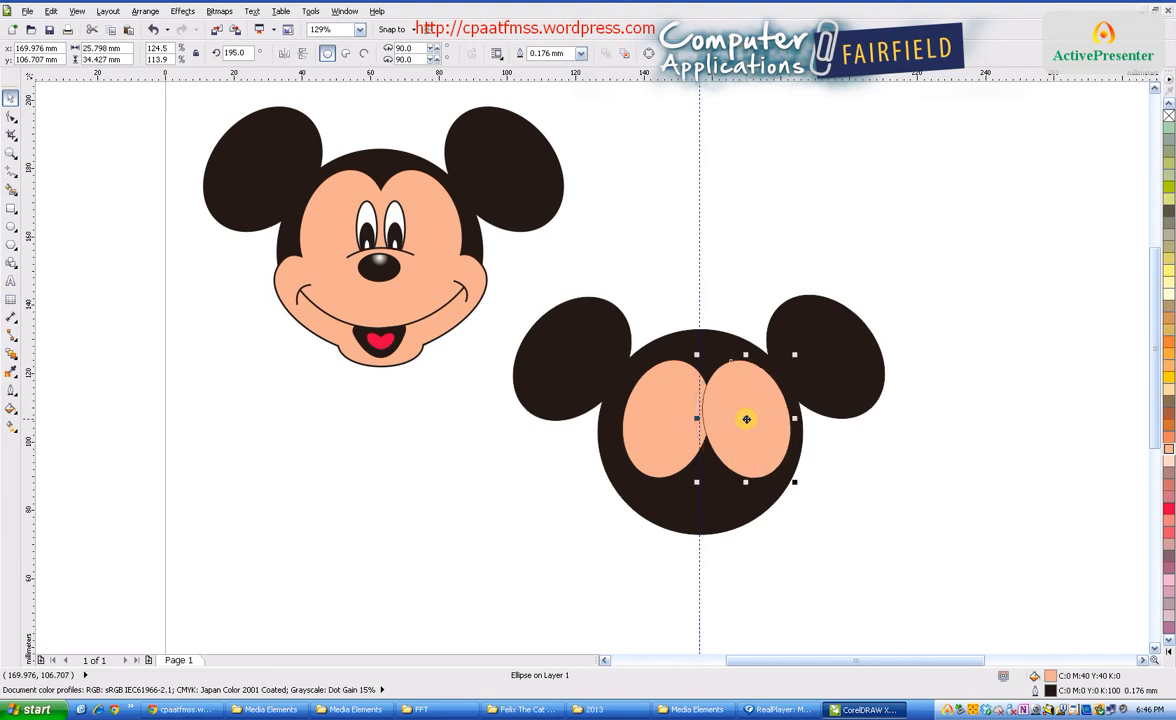
click(858, 480)
- Select both peach ellipses and nudge them left until their common centre lies on the vertical guideline
click(743, 438)
shift+click(660, 424)
drag(703, 415, 700, 415)
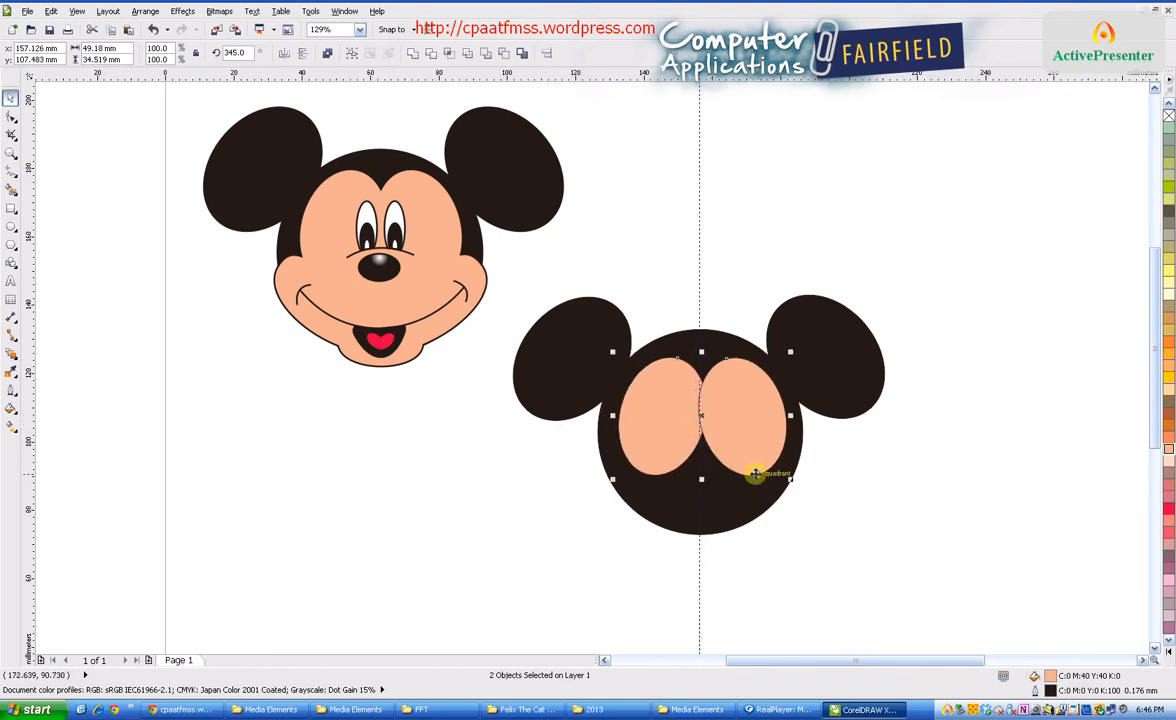
key(Left)
key(Left)
key(Left)
key(Left)
key(Left)
key(Left)
key(Left)
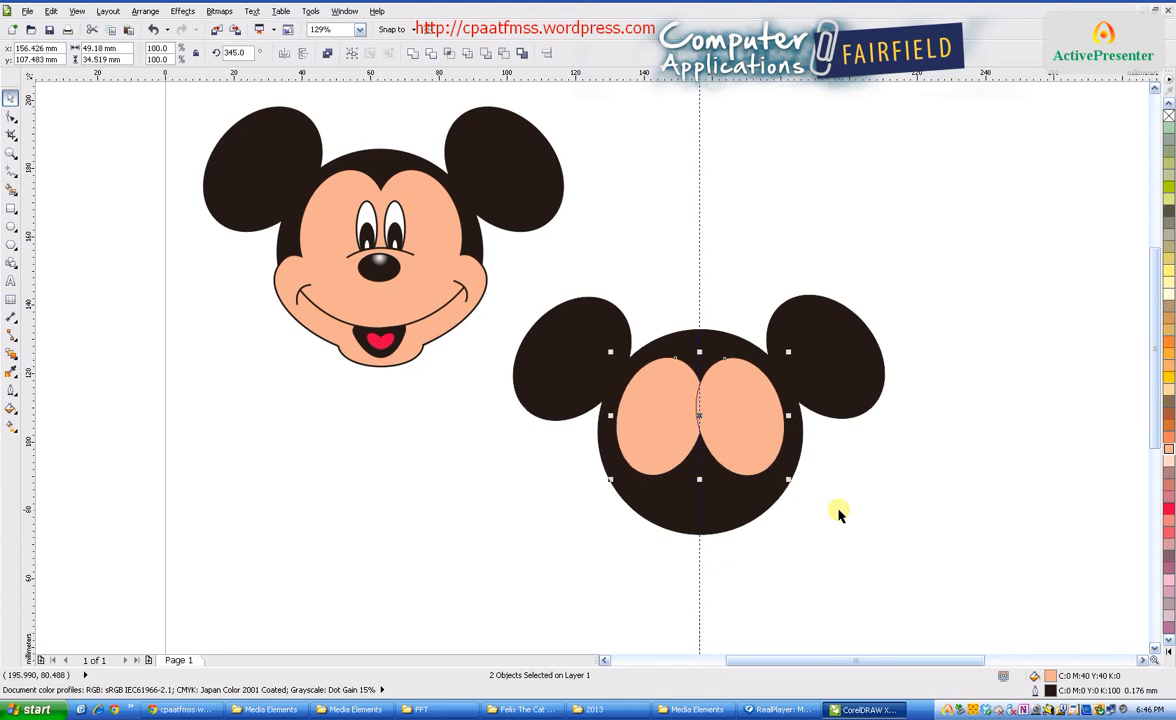
click(838, 513)
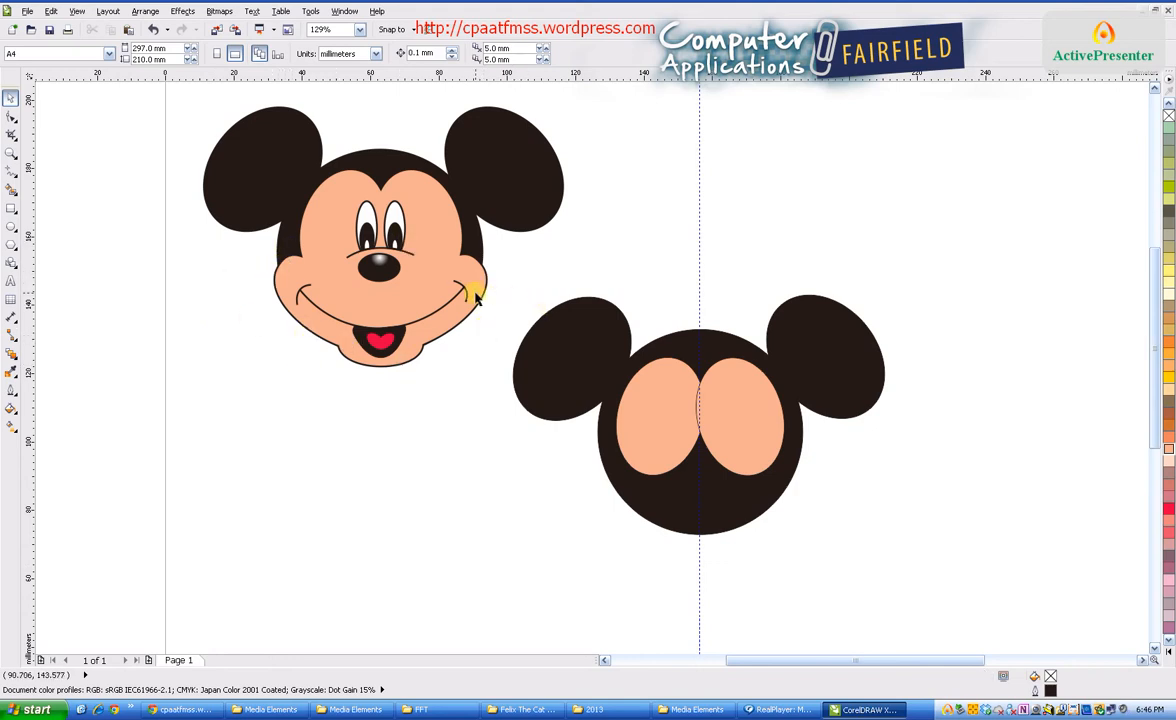
- Draw a wide ellipse about 71 × 40 mm across the lower part of the head and fill it with the same peach
click(11, 227)
drag(582, 447, 820, 578)
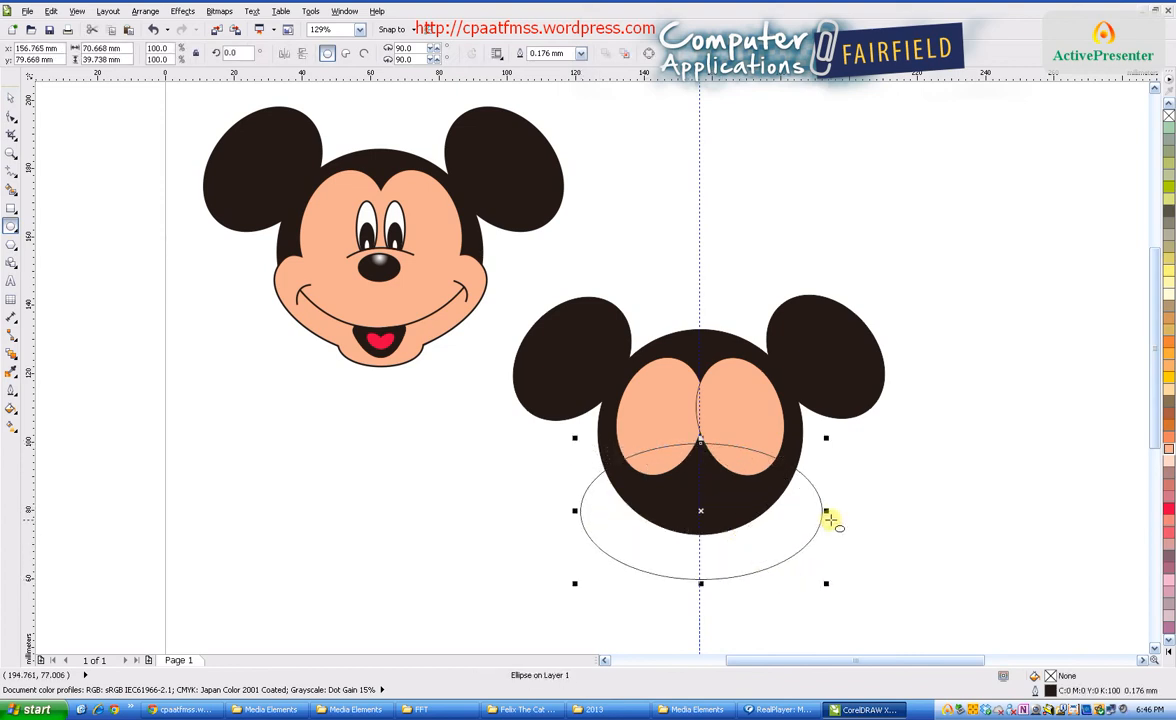
click(1168, 457)
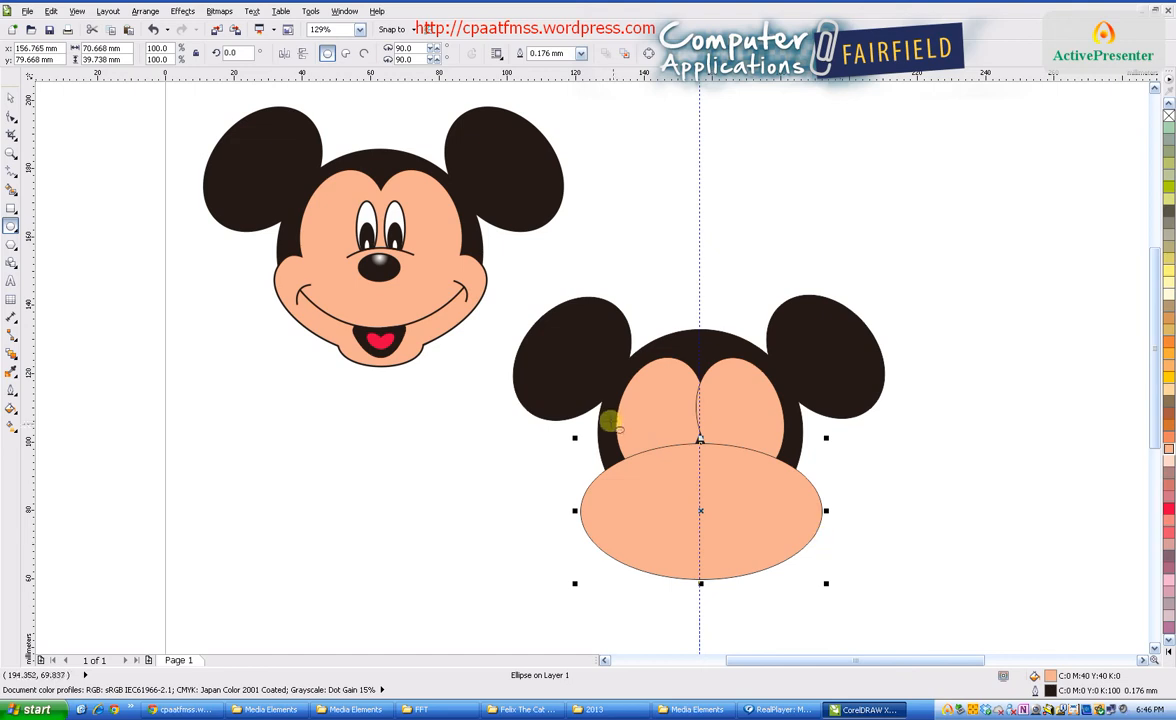
- Resize the wide ellipse to 60 × 40 mm and move it up along the guideline so its lower edge meets the head circle's
click(123, 64)
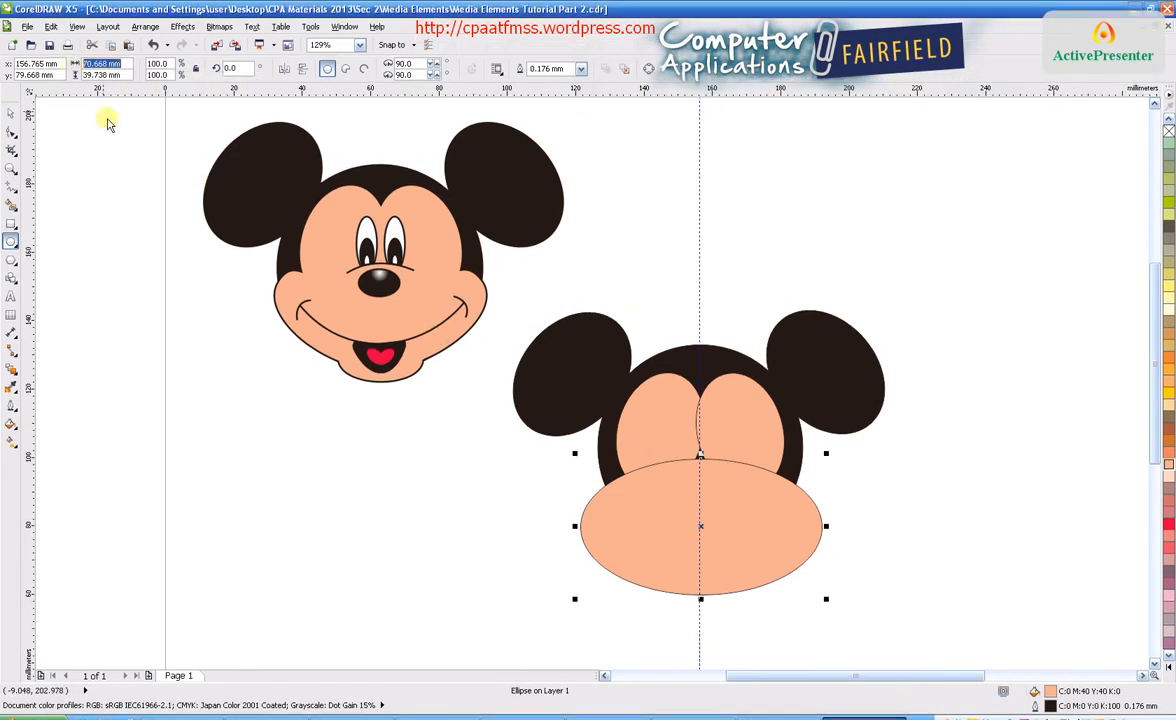
text(6)
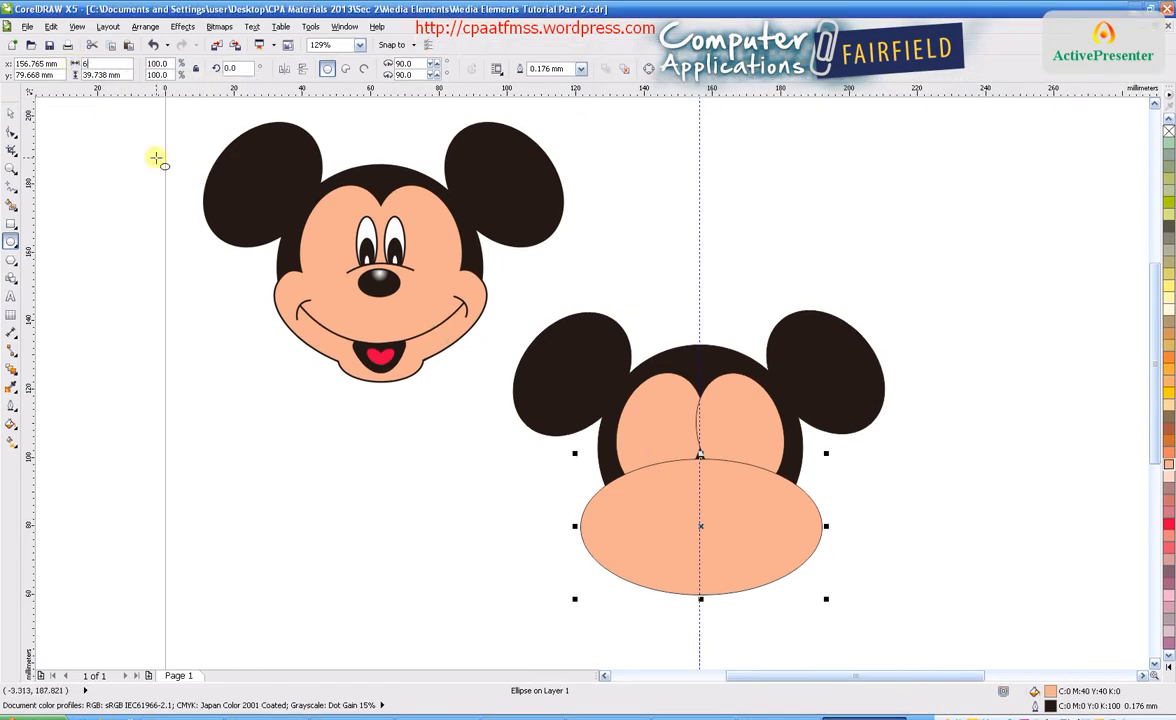
text(040)
key(Return)
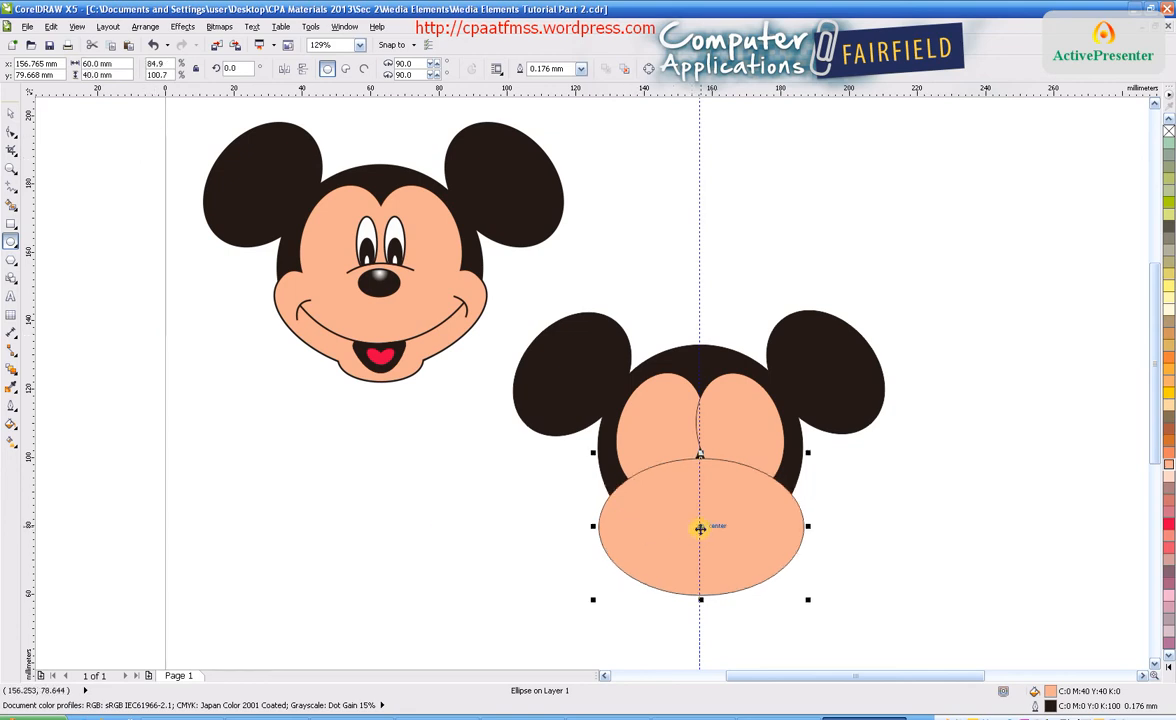
drag(700, 525, 701, 482)
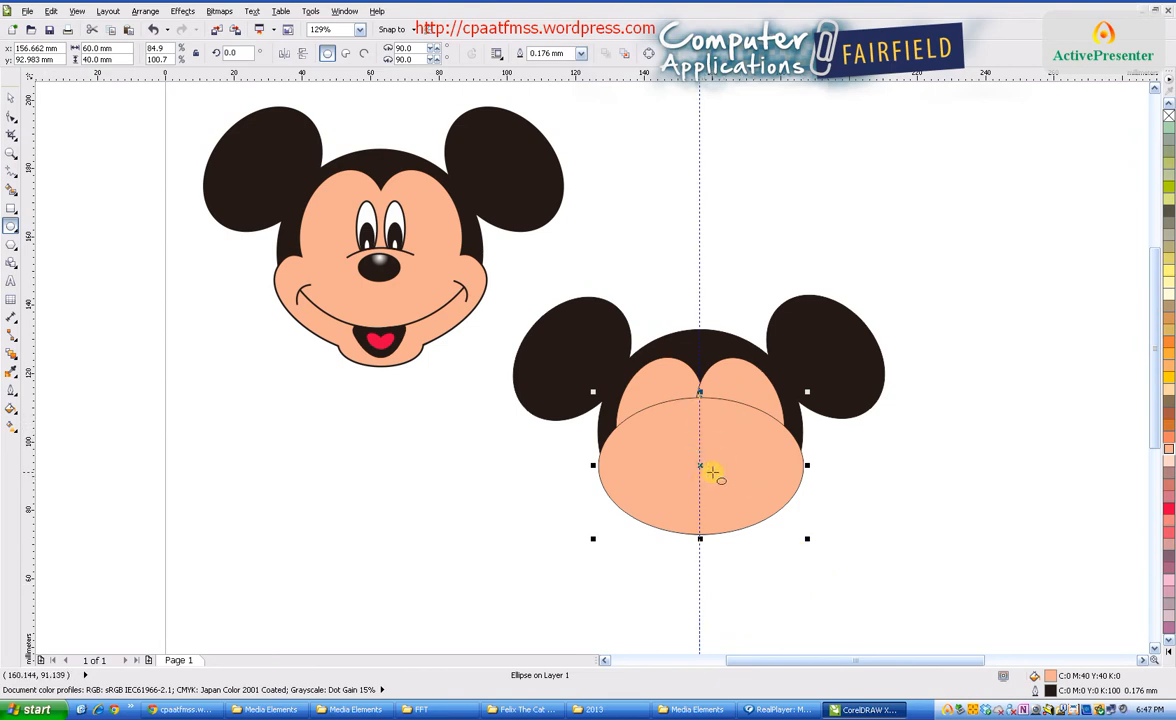
- Convert the wide peach ellipse to curves and move its top node down along the vertical guideline to form a smile-shaped band
click(11, 97)
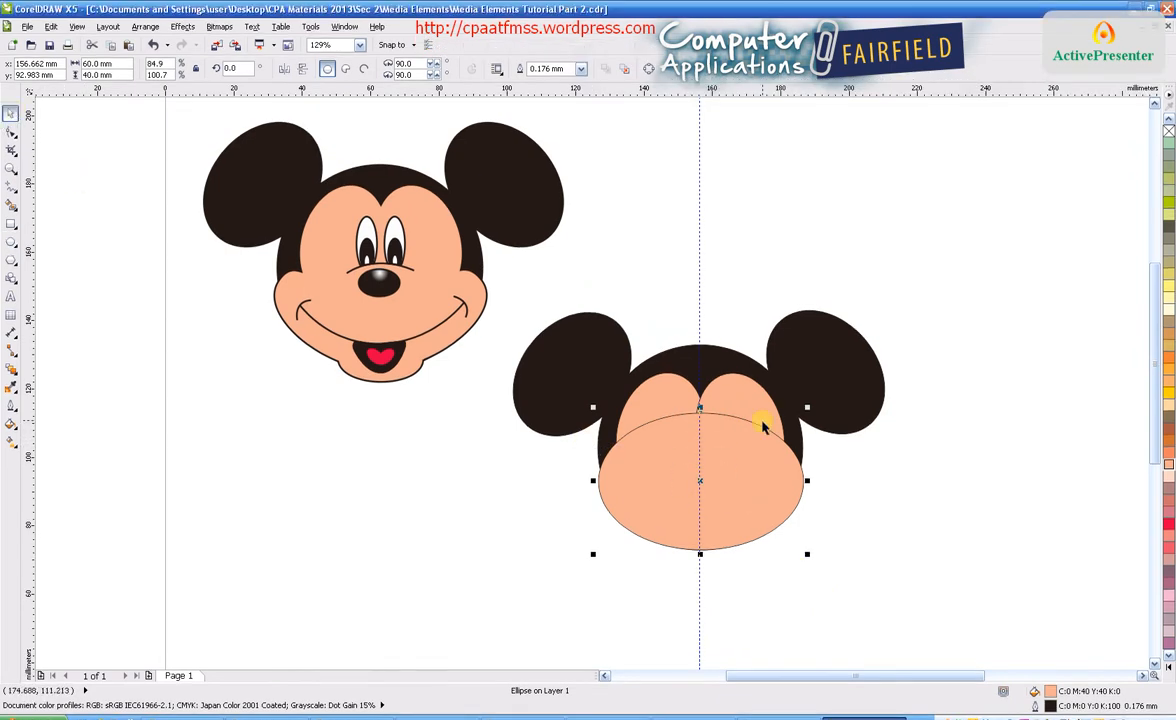
right_click(734, 440)
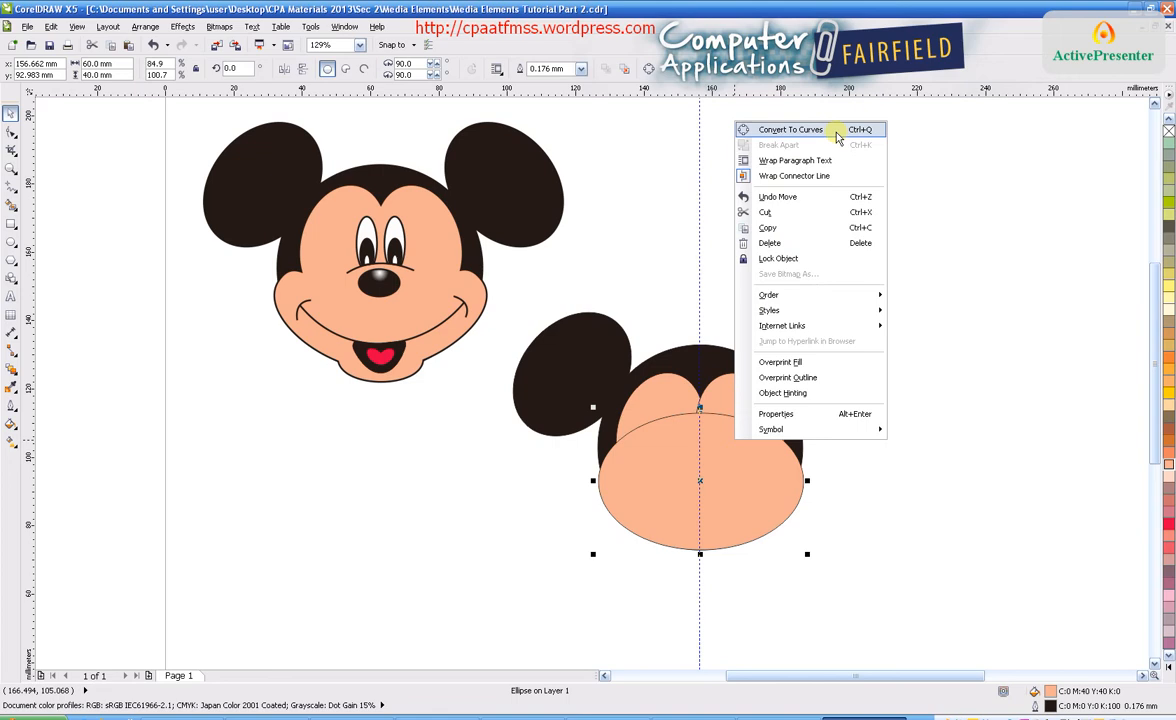
click(790, 129)
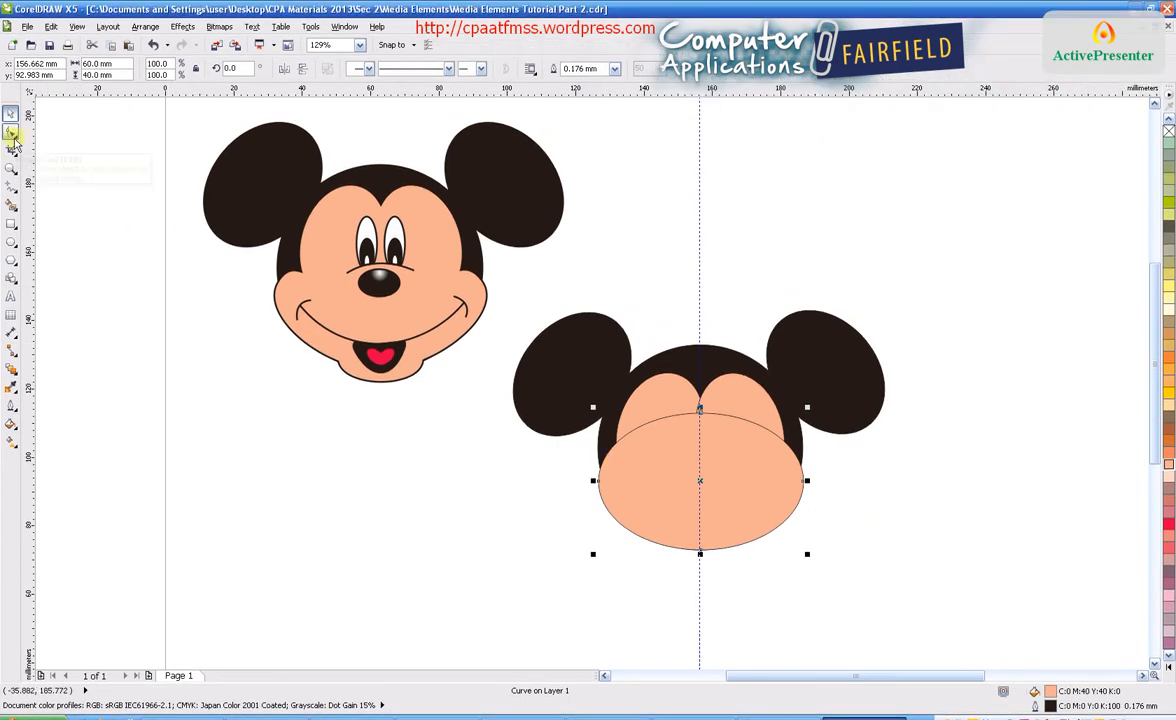
click(12, 137)
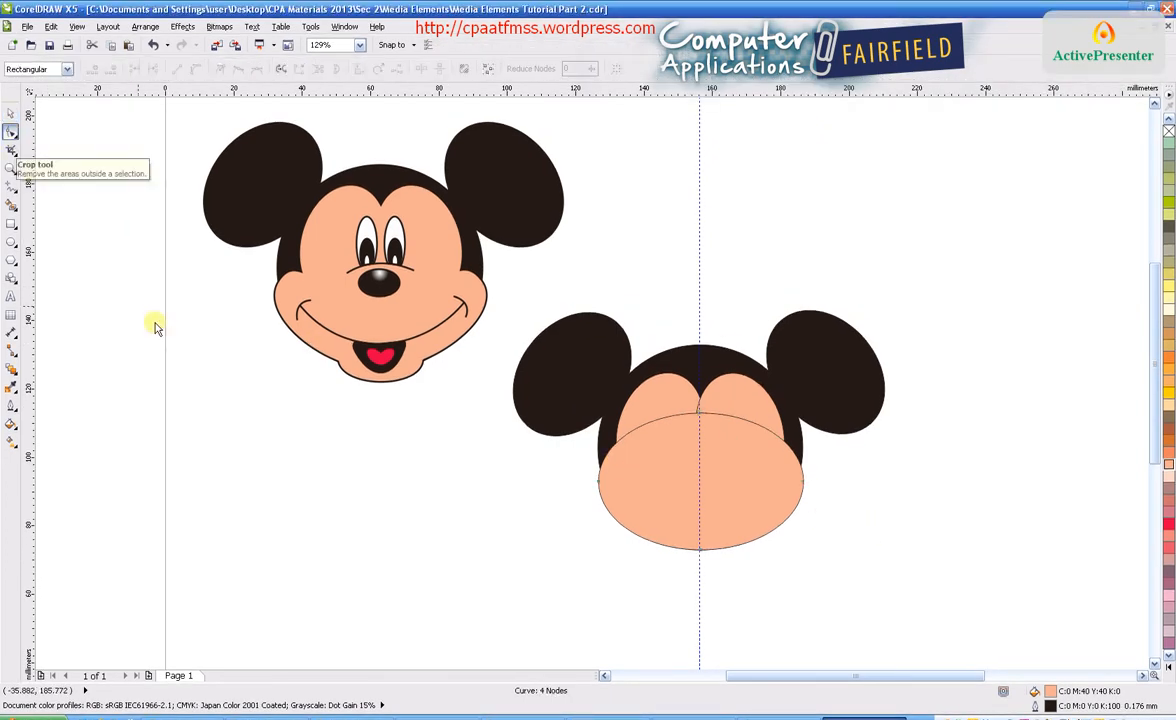
drag(700, 400, 700, 490)
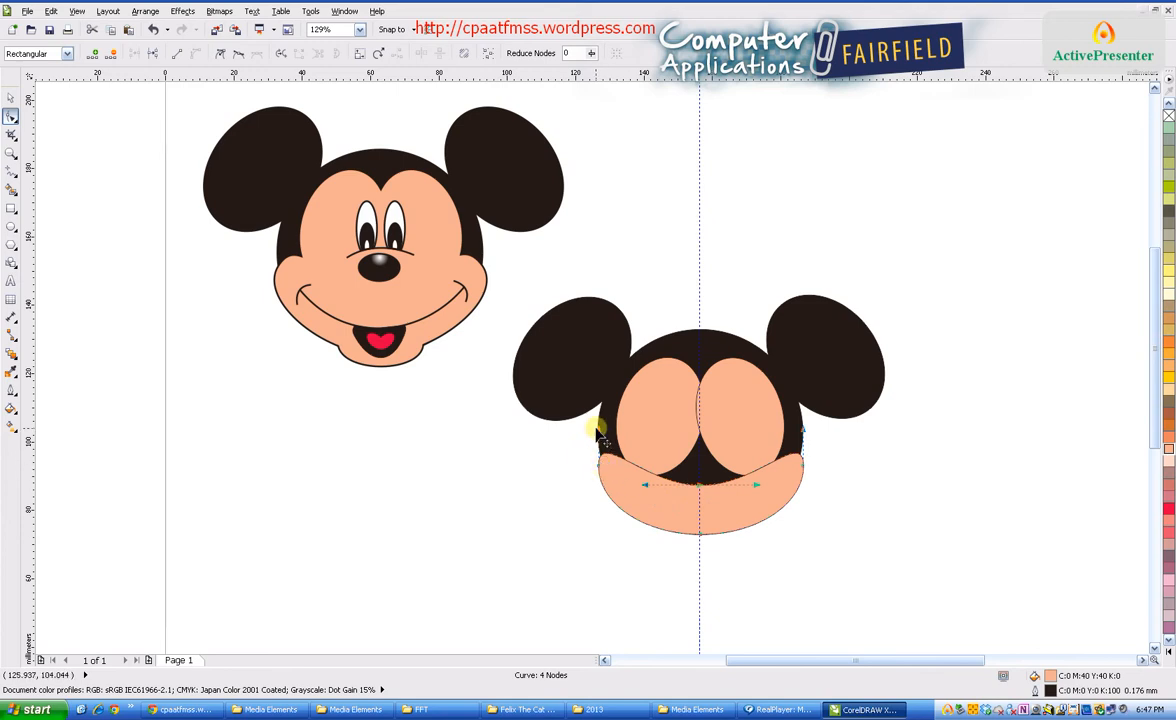
- Tilt the curve handles of the band's two side nodes to round the cheeks, and add a horizontal guideline at about 100.8 mm
mouse_move(600, 434)
mouse_down()
mouse_move(604, 424)
mouse_move(618, 440)
mouse_move(612, 486)
mouse_move(598, 451)
mouse_up()
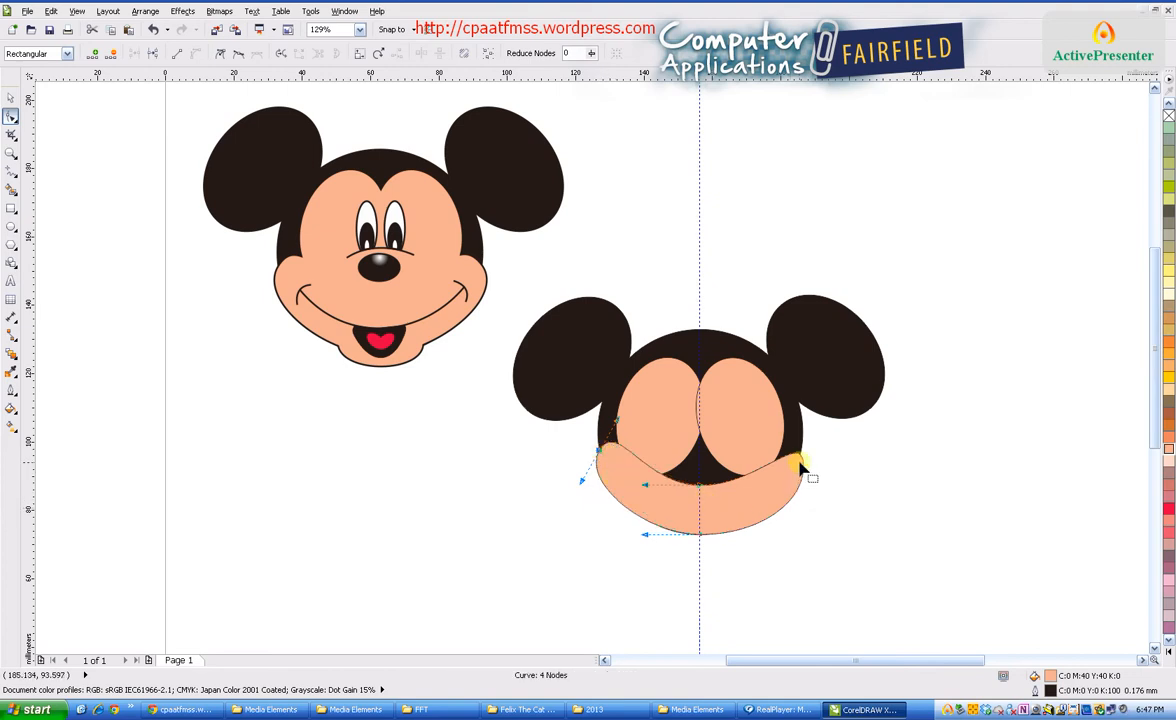
mouse_move(808, 434)
mouse_down()
mouse_move(790, 432)
mouse_move(808, 482)
mouse_move(804, 459)
mouse_up()
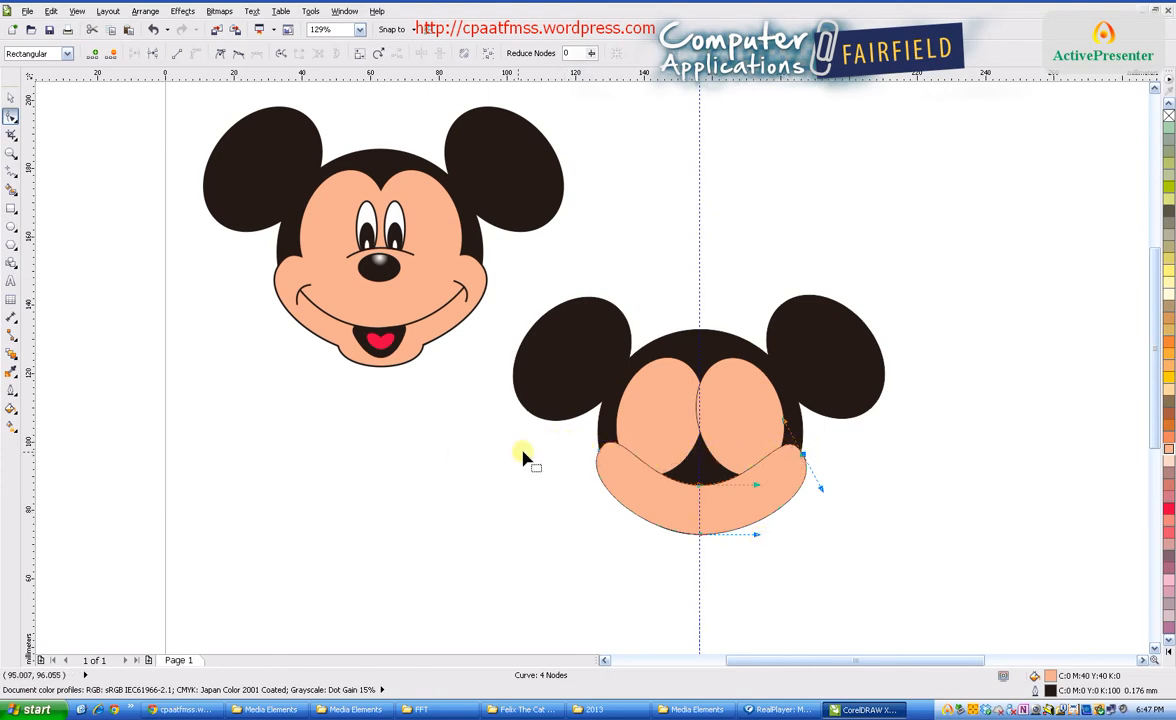
drag(670, 93, 672, 457)
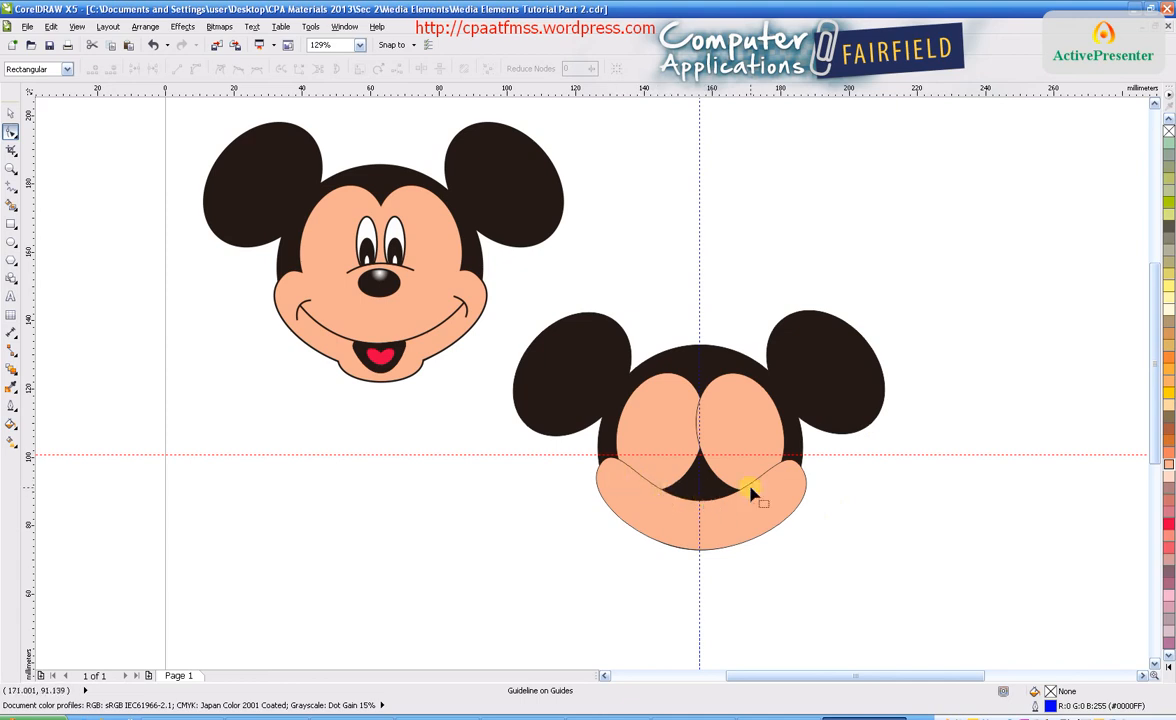
- Raise the band's left side node until the top of the left cheek meets the horizontal guideline
click(11, 167)
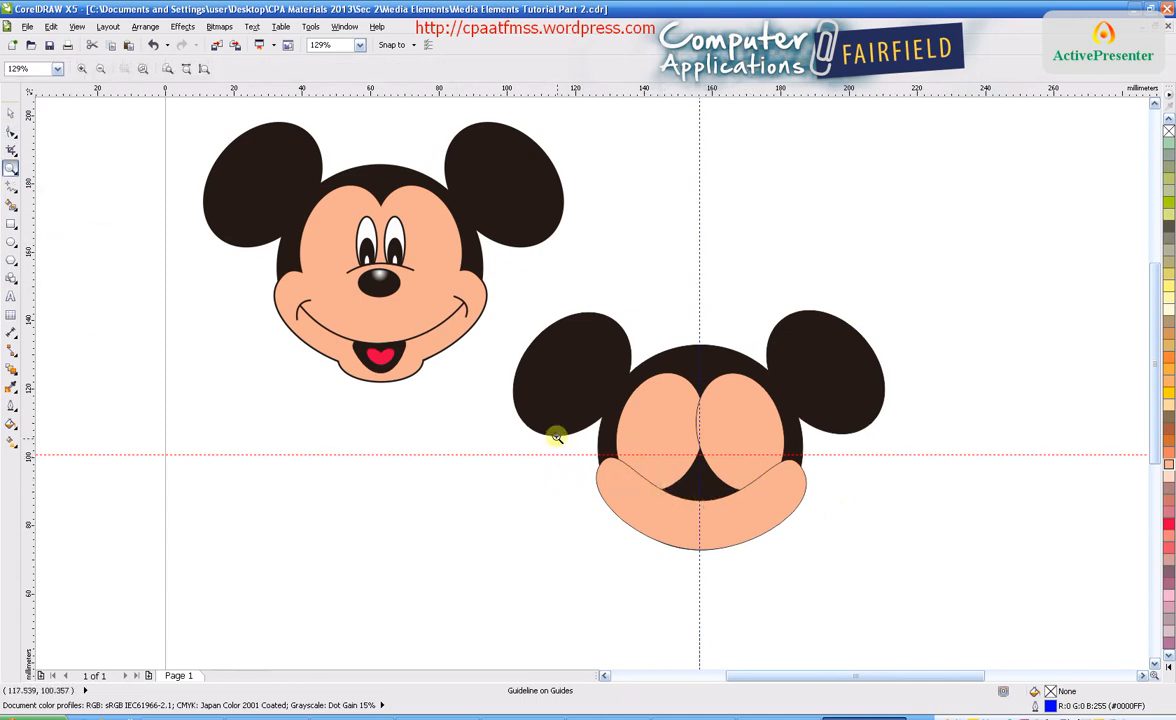
drag(522, 418, 927, 577)
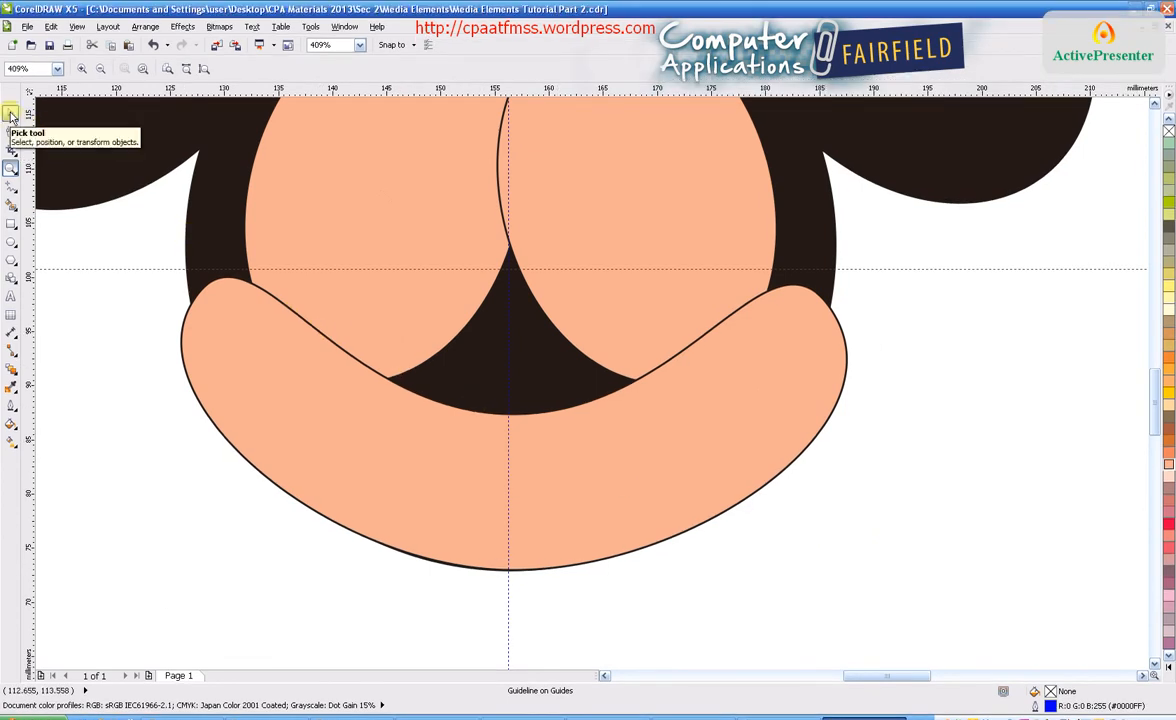
click(11, 117)
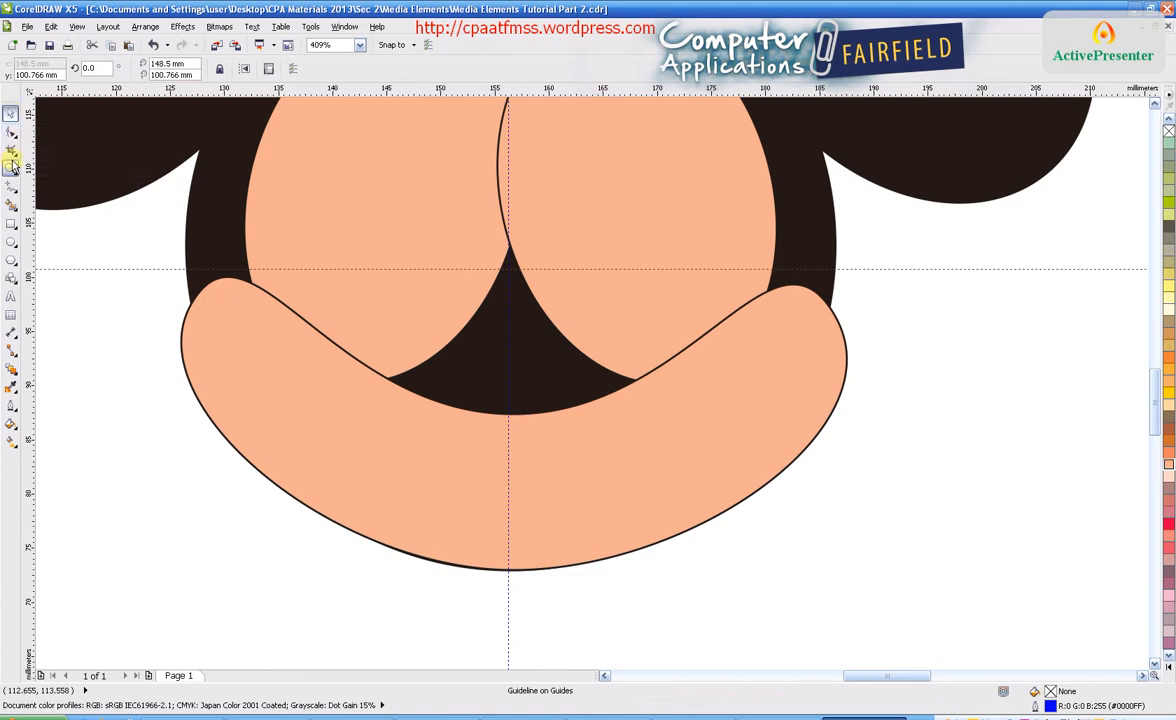
click(9, 133)
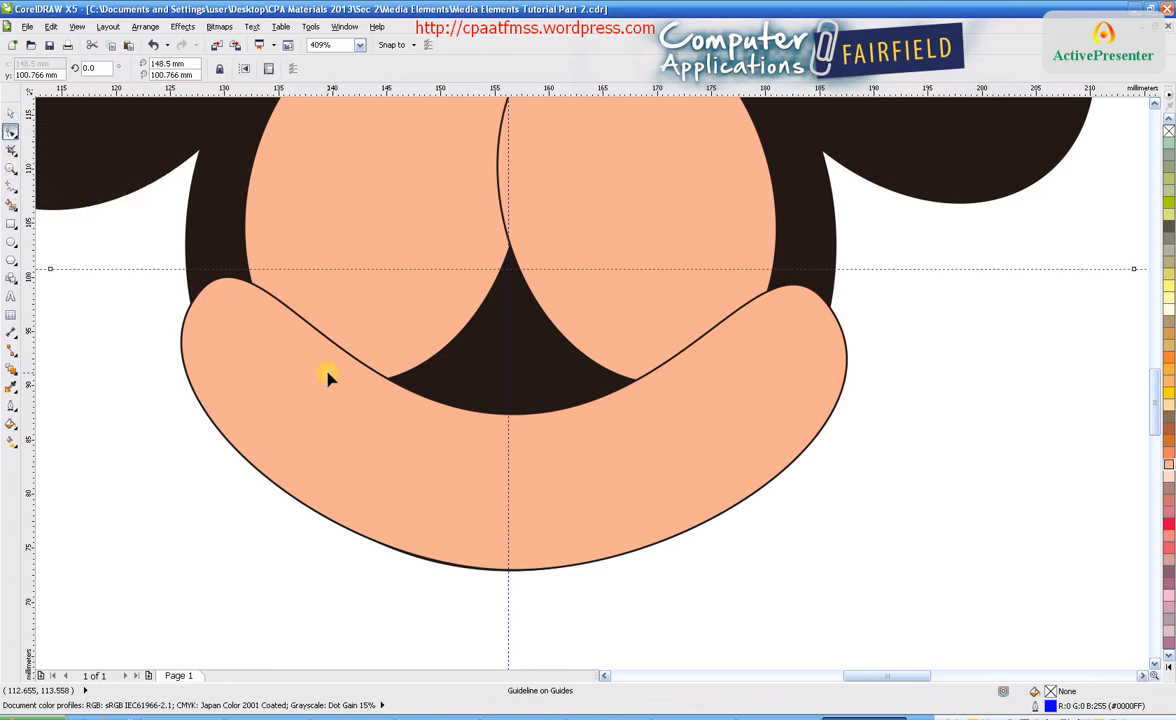
click(190, 305)
click(190, 302)
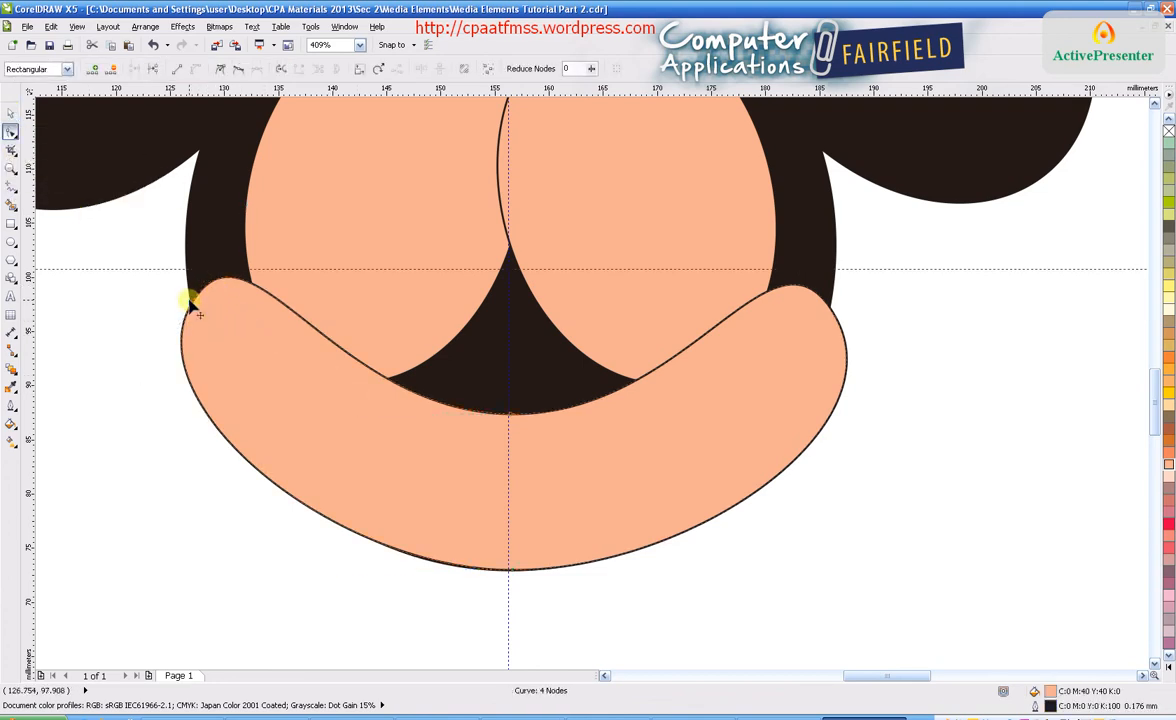
click(190, 312)
drag(190, 307, 190, 293)
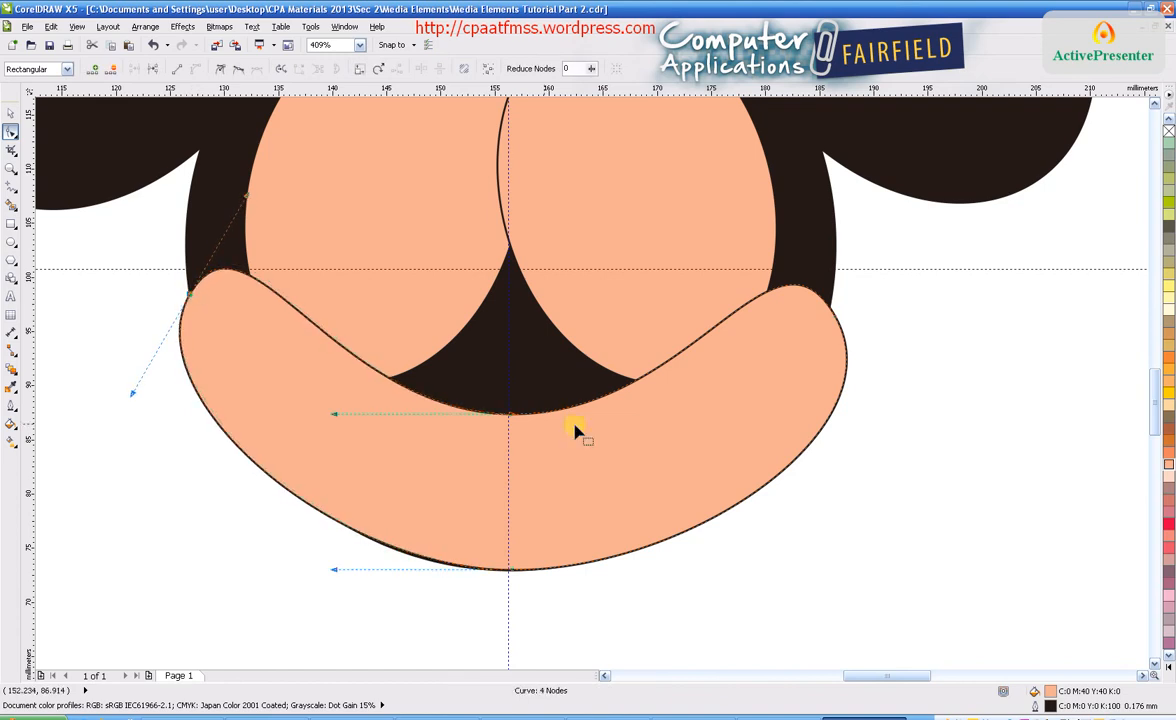
- Move the band's right side node up and outward until the right cheek's top meets the horizontal guideline
click(847, 339)
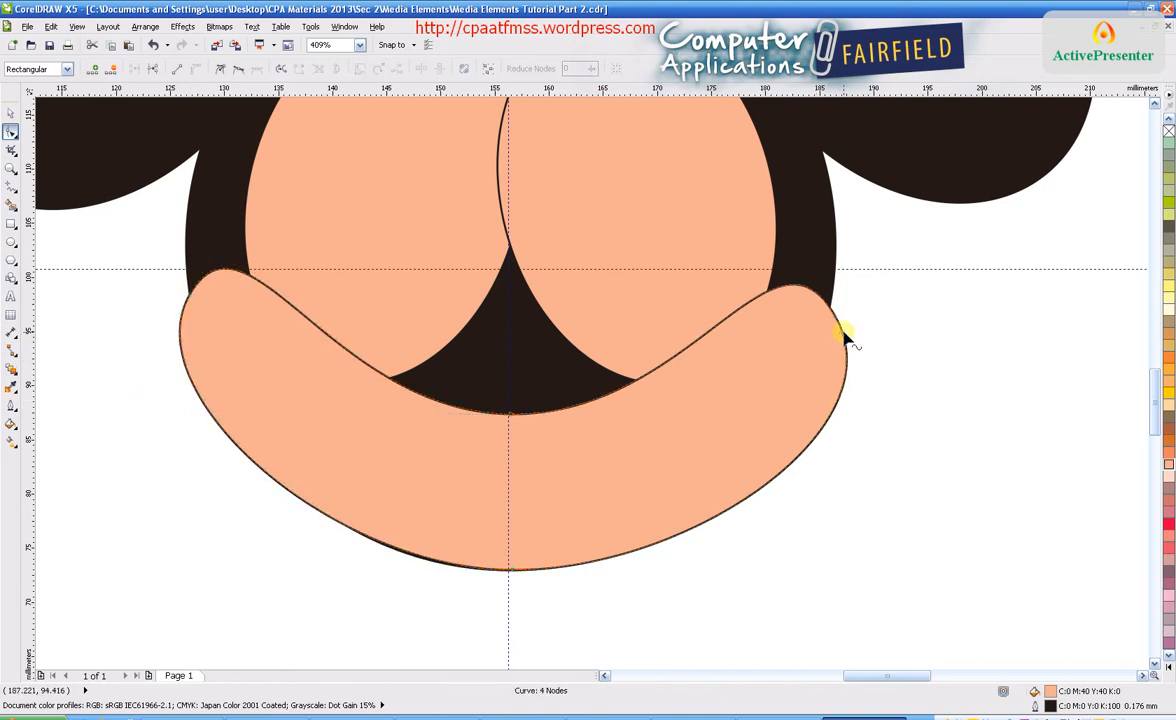
mouse_move(843, 340)
mouse_down()
mouse_move(848, 318)
mouse_move(845, 339)
mouse_up()
click(842, 326)
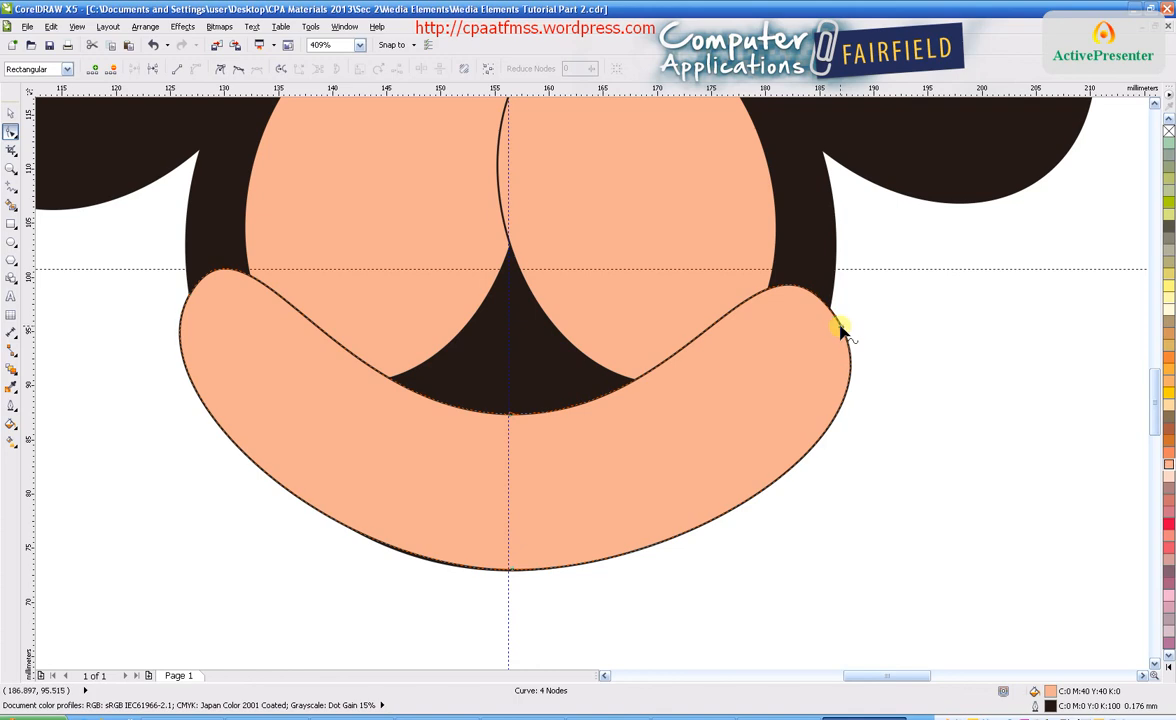
drag(841, 327, 849, 303)
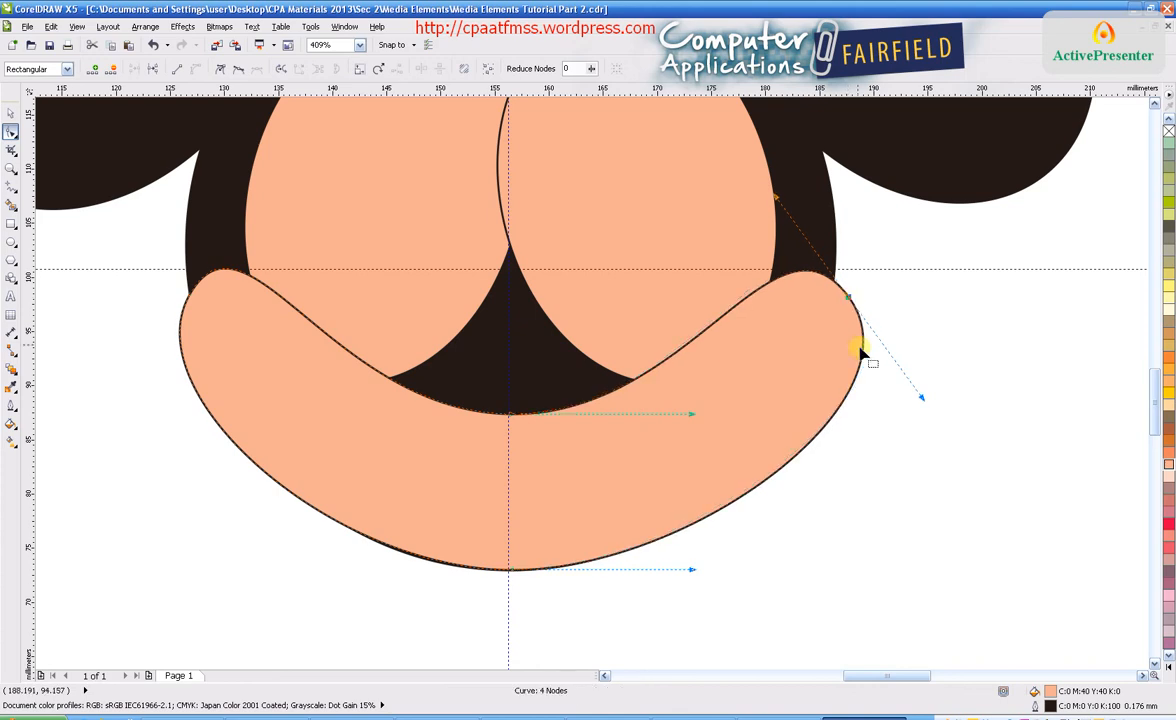
drag(924, 401, 921, 399)
click(1012, 438)
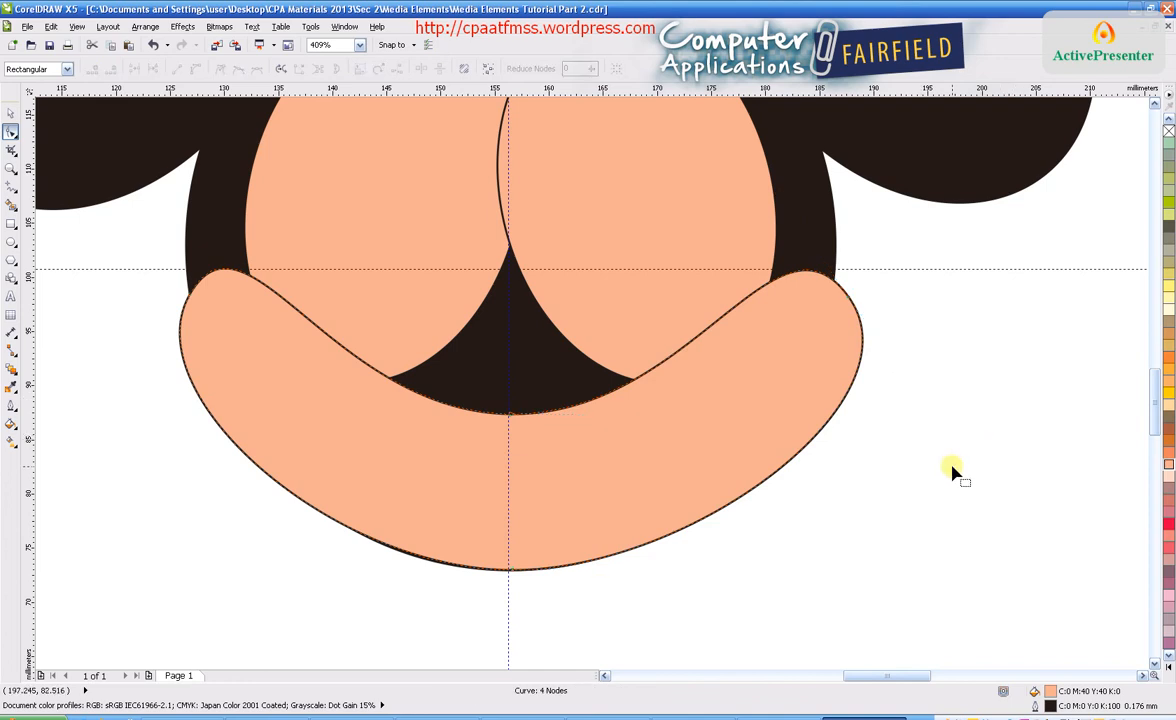
- Draw an ellipse about 29 × 26 mm over the black gap between the peach shapes and fill it with the same peach
click(359, 46)
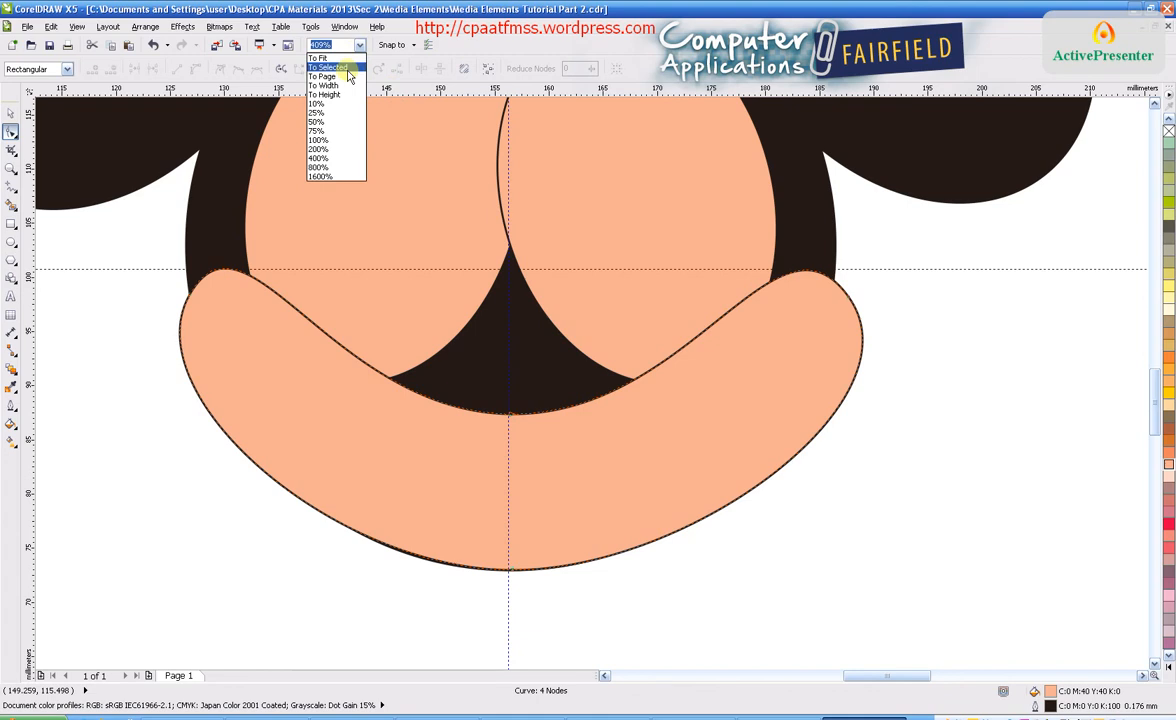
click(348, 68)
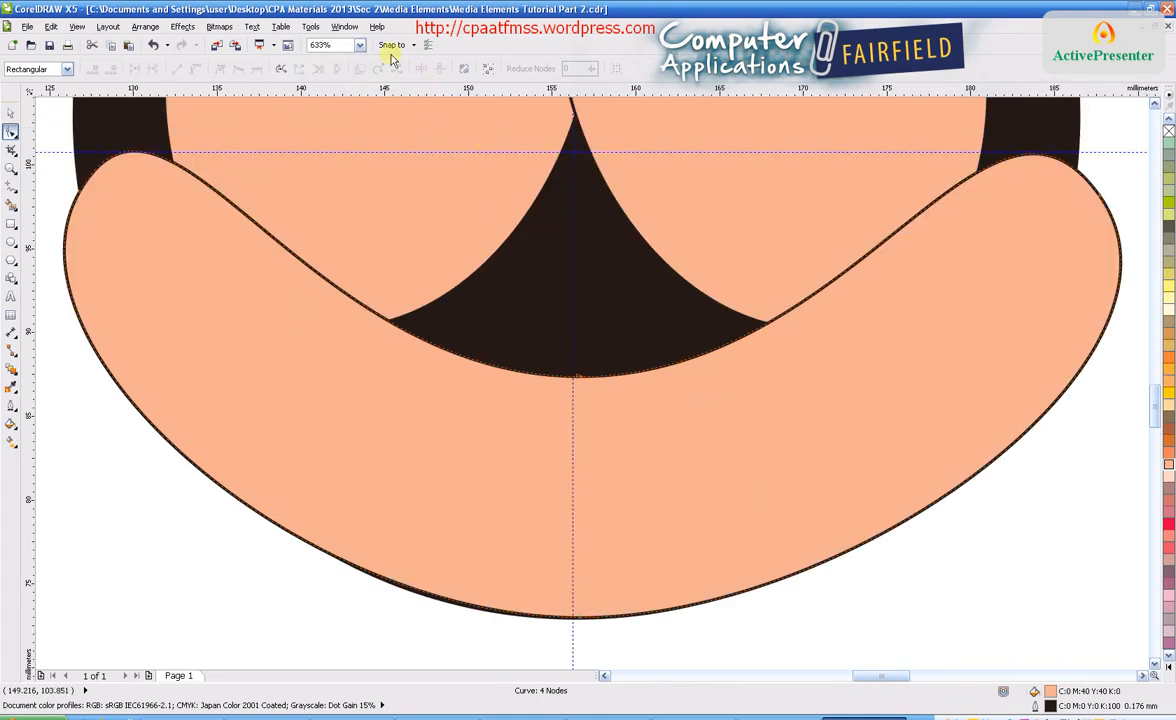
click(360, 46)
click(335, 77)
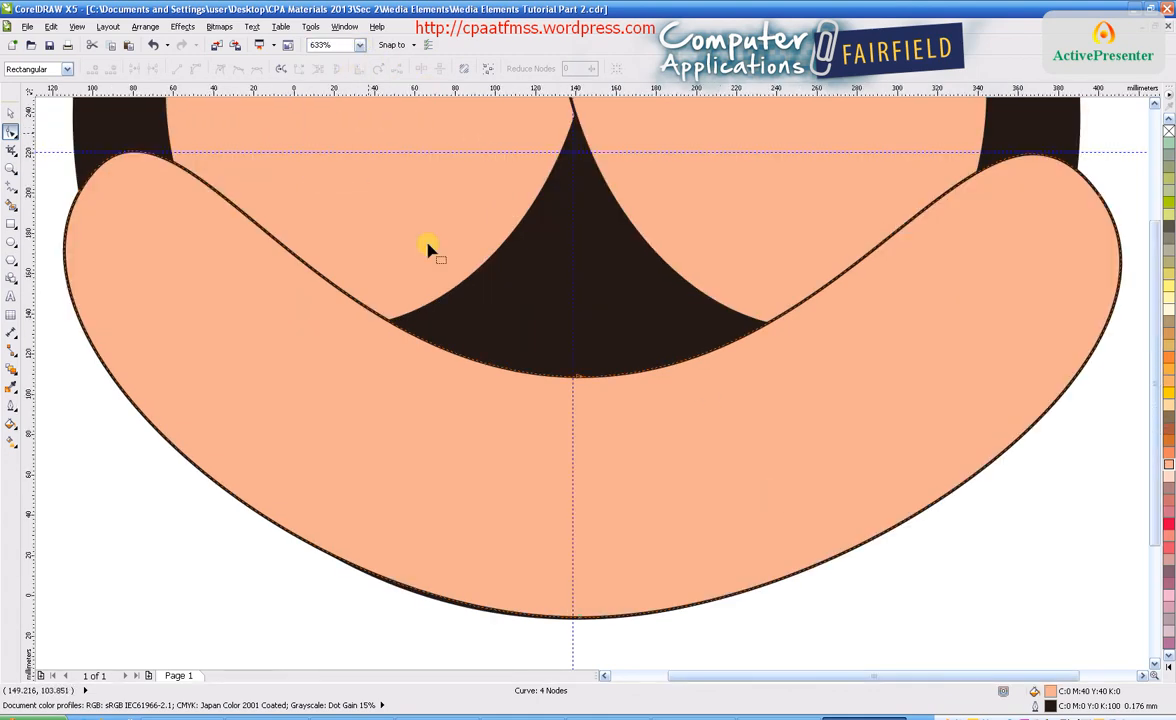
key(z)
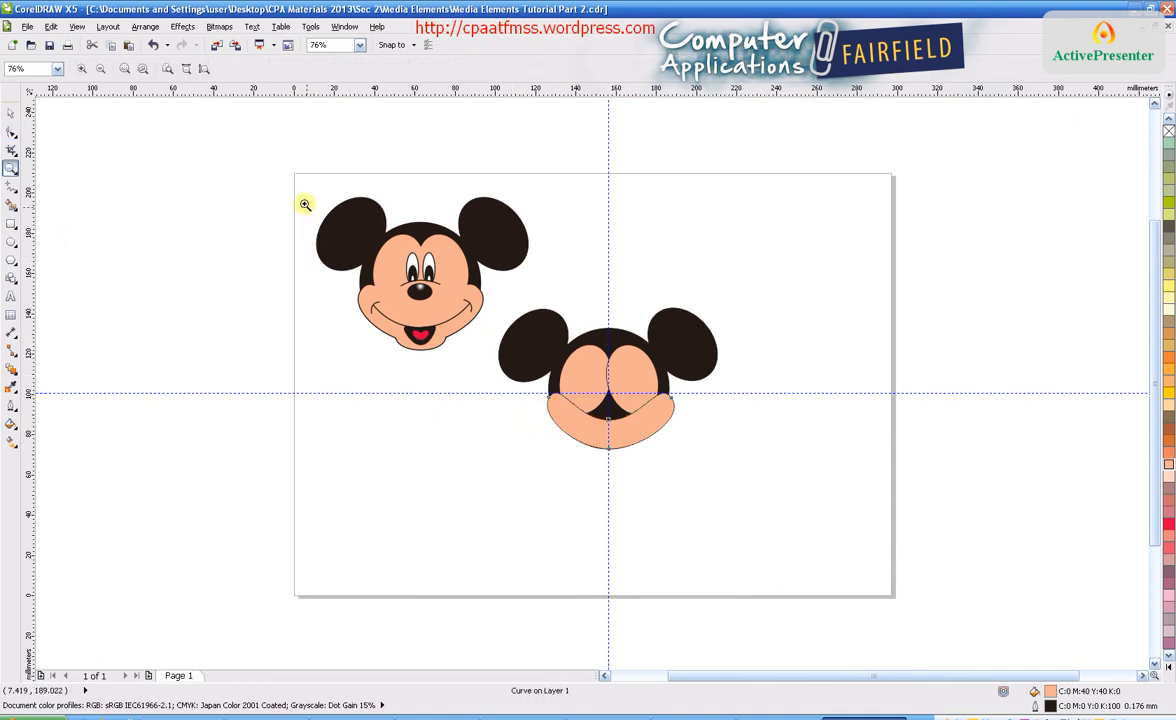
drag(299, 181, 702, 477)
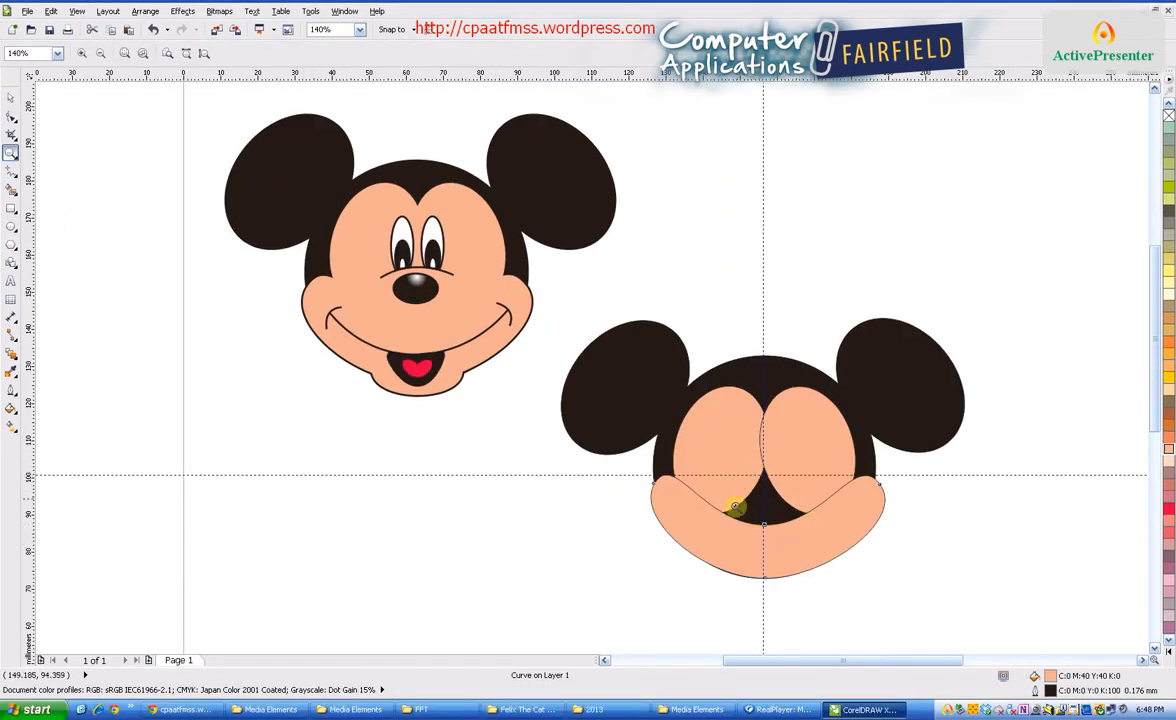
click(11, 226)
drag(708, 453, 816, 547)
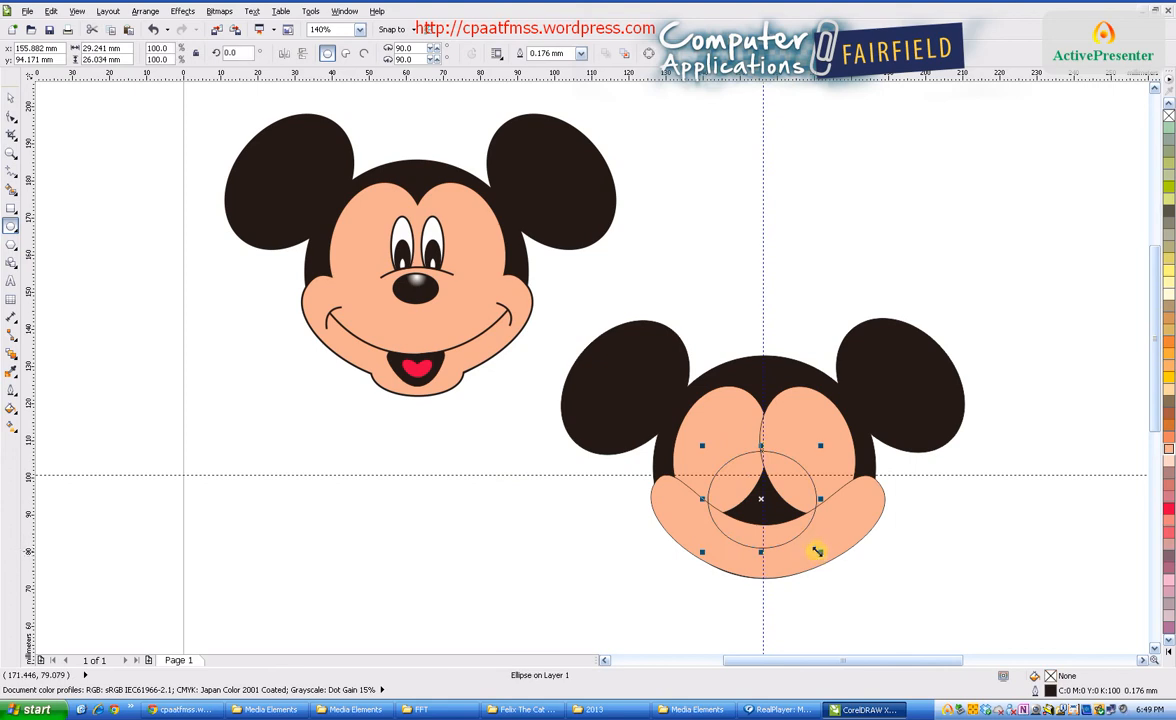
click(1169, 452)
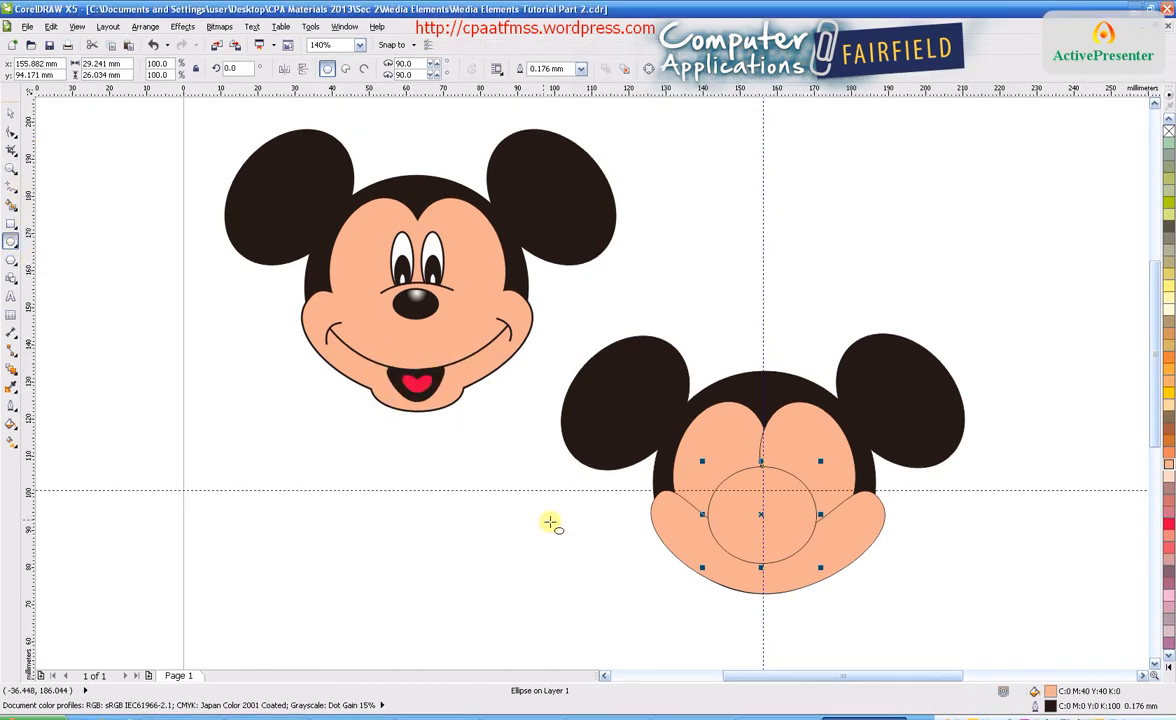
- Add a peach chin ellipse of 25 × 20 mm on the vertical guideline, overlapping the band with its lower edge projecting below it
drag(718, 570, 808, 616)
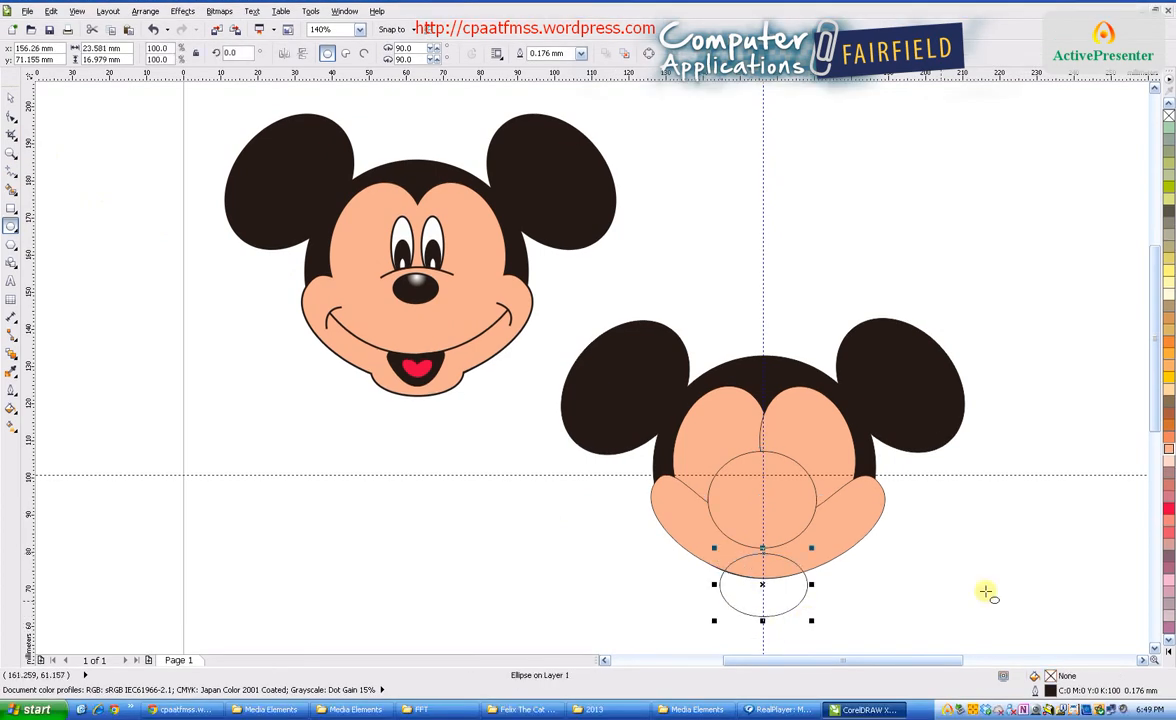
click(1168, 453)
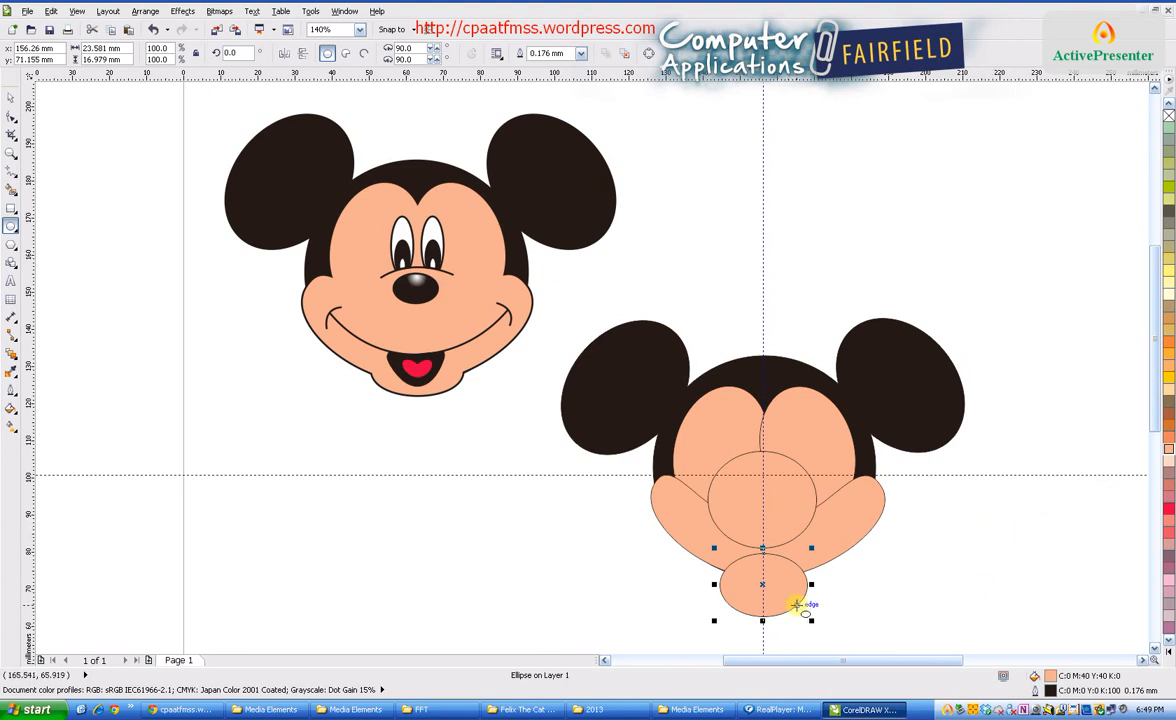
click(101, 48)
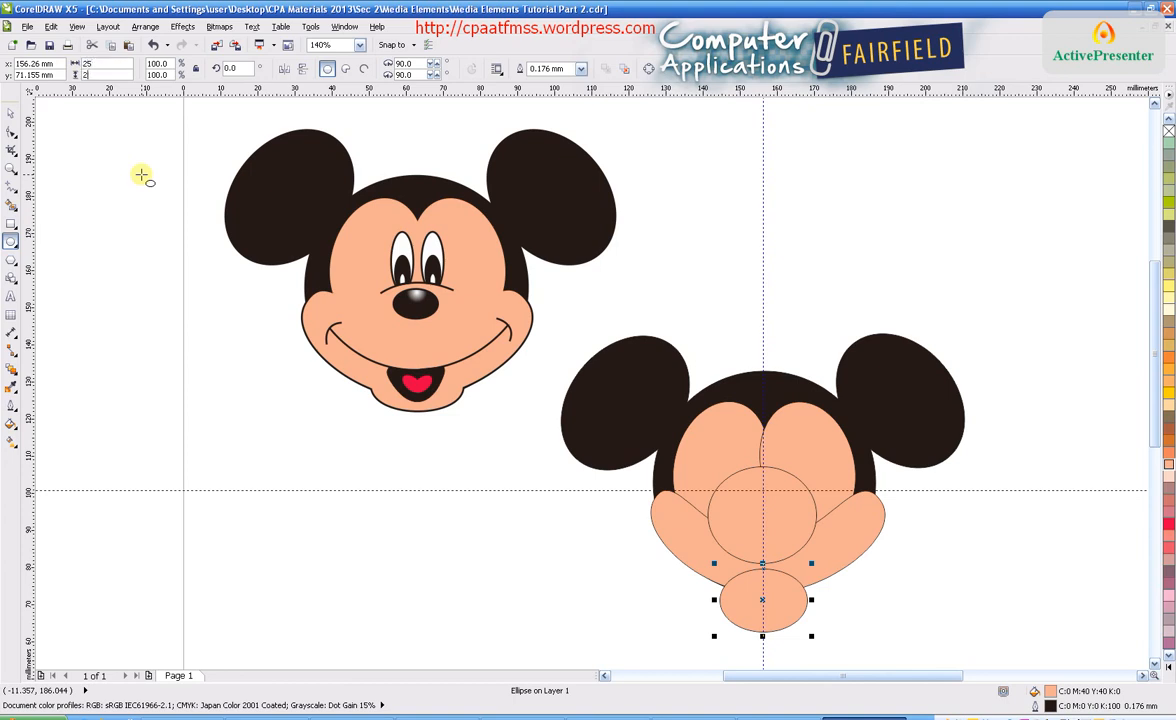
text(25)
key(Return)
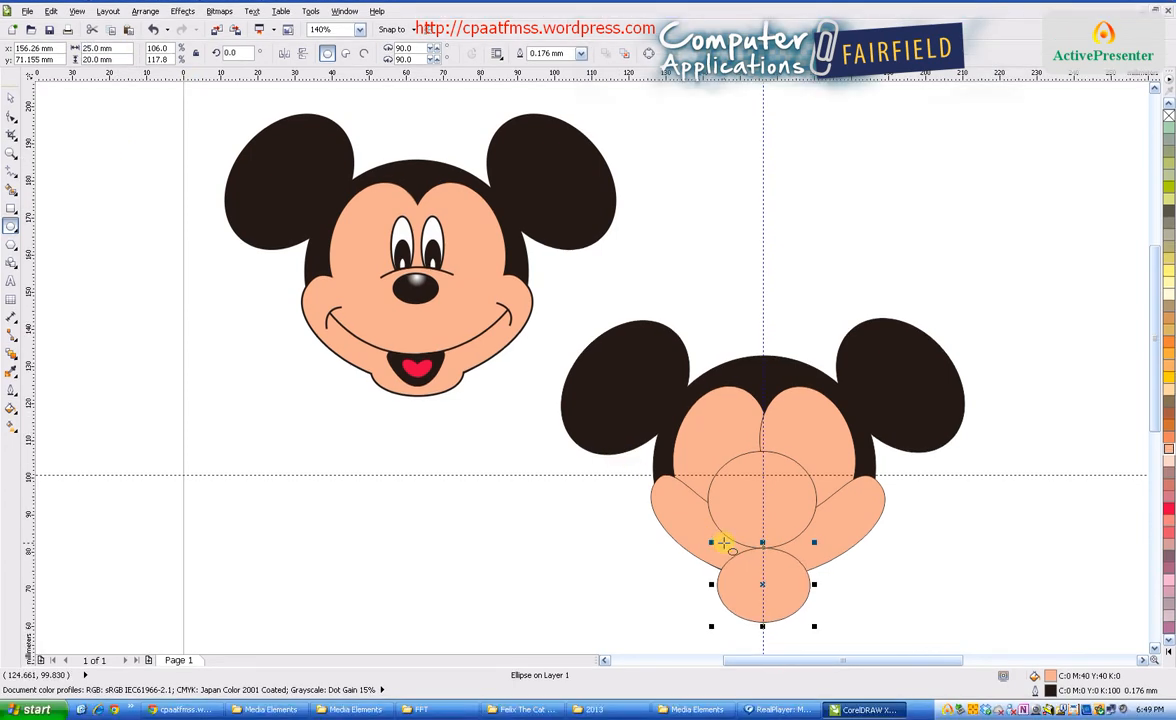
drag(763, 585, 763, 555)
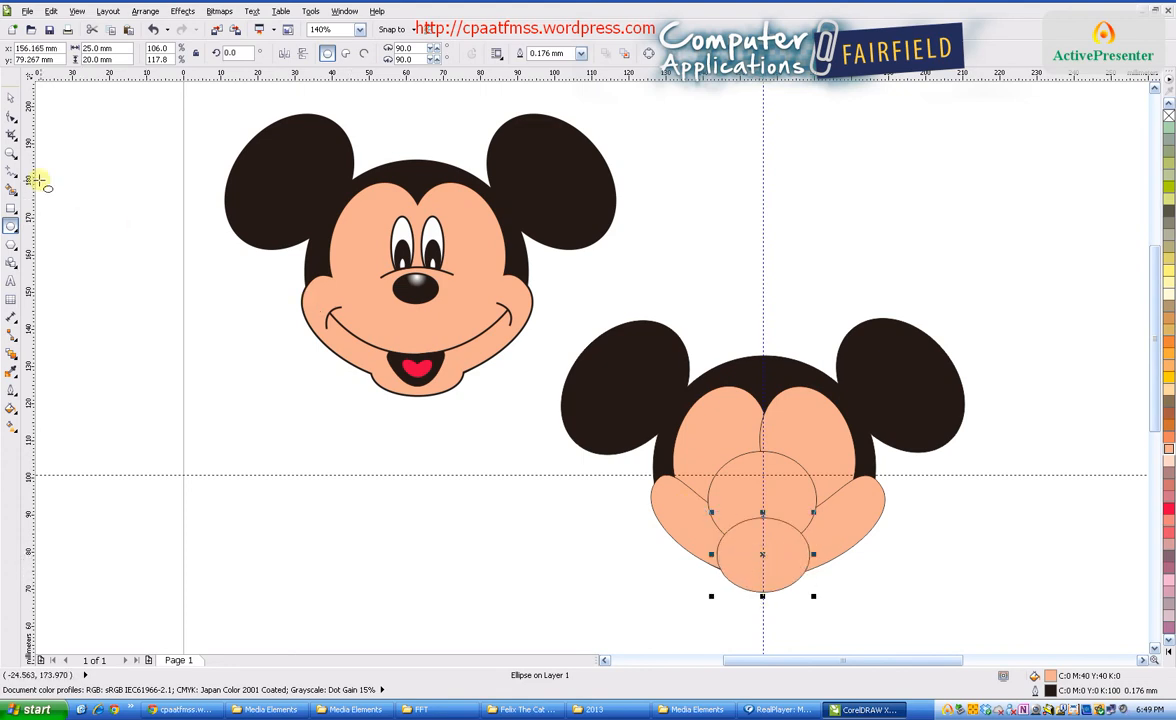
- Select all five peach face shapes and weld them into a single face outline
click(11, 98)
click(915, 597)
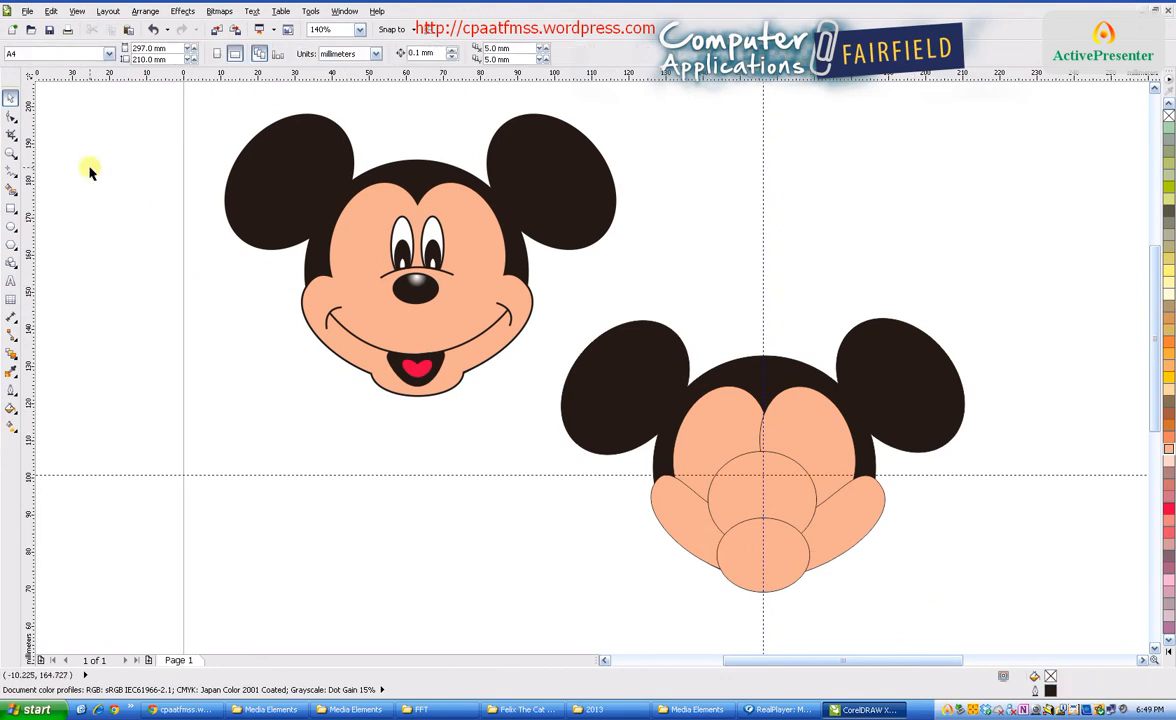
drag(596, 603, 913, 386)
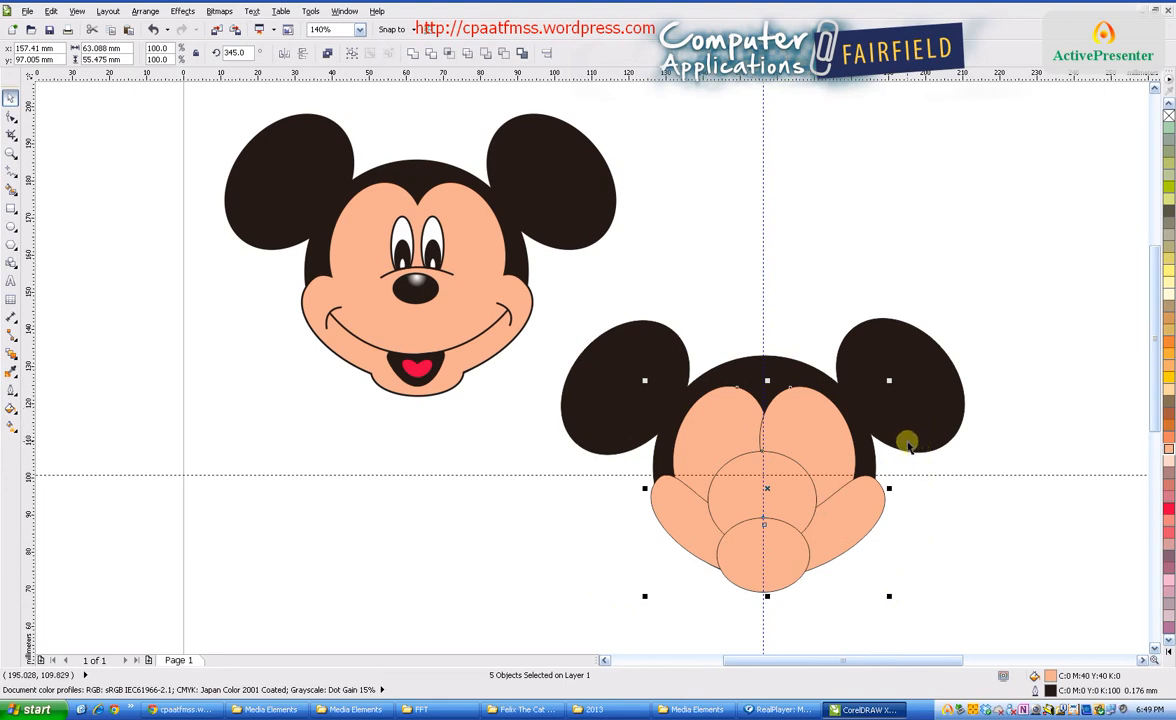
click(413, 72)
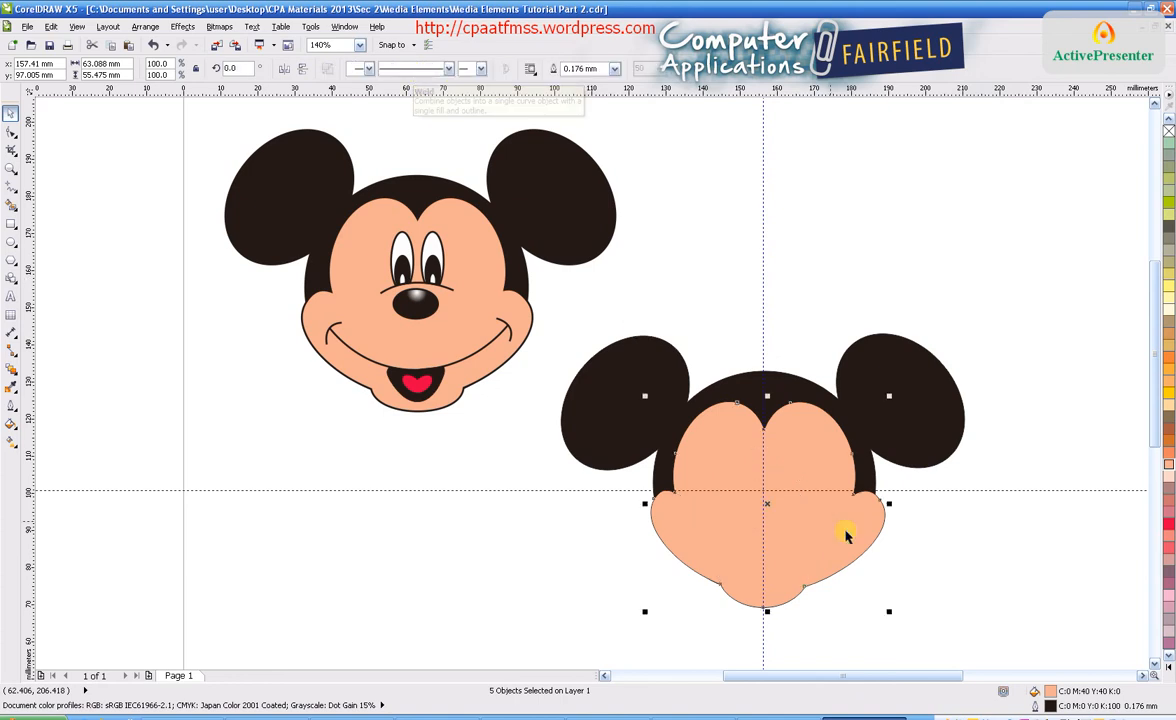
click(980, 635)
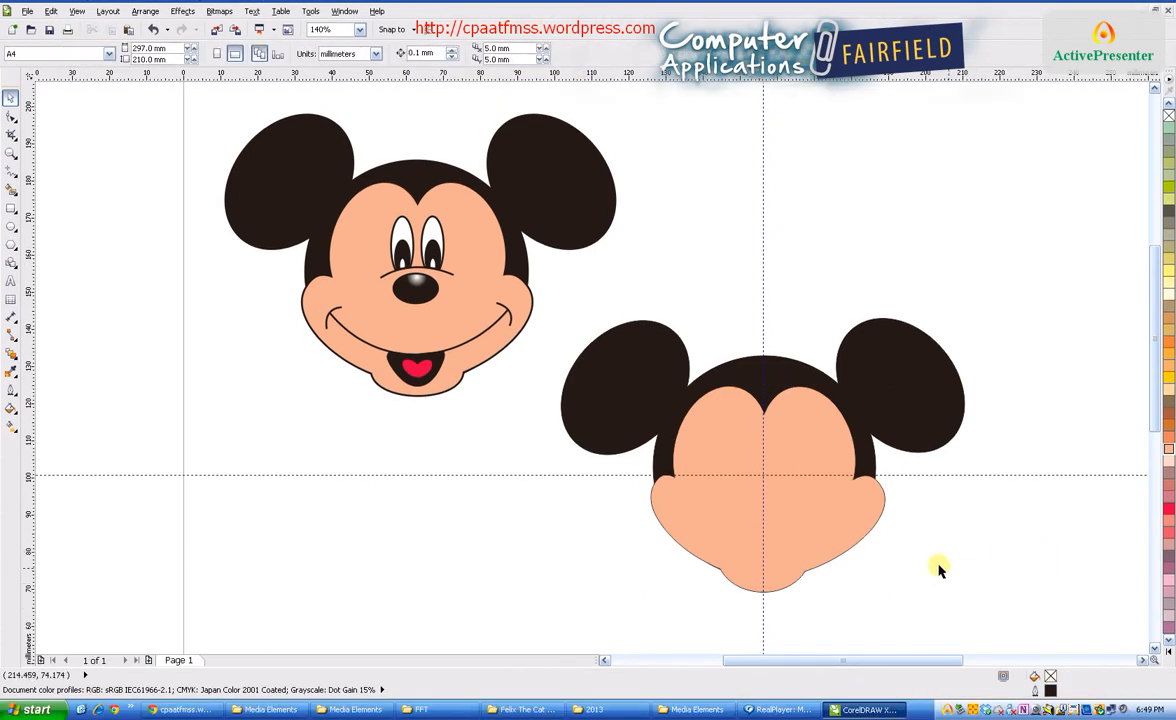